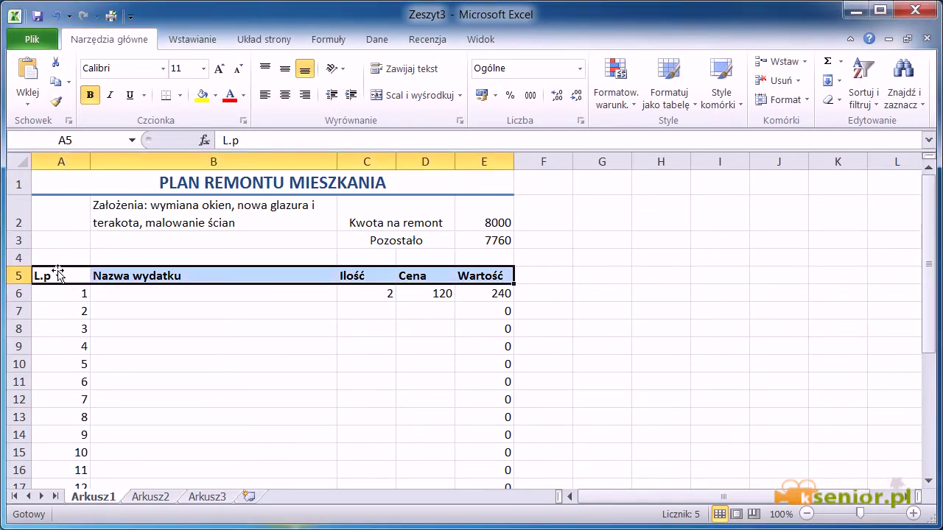
Step: Make the header labels in A5:E5 (L.p through Wartość) bold and centred
drag(65, 276, 509, 276)
click(90, 96)
click(90, 96)
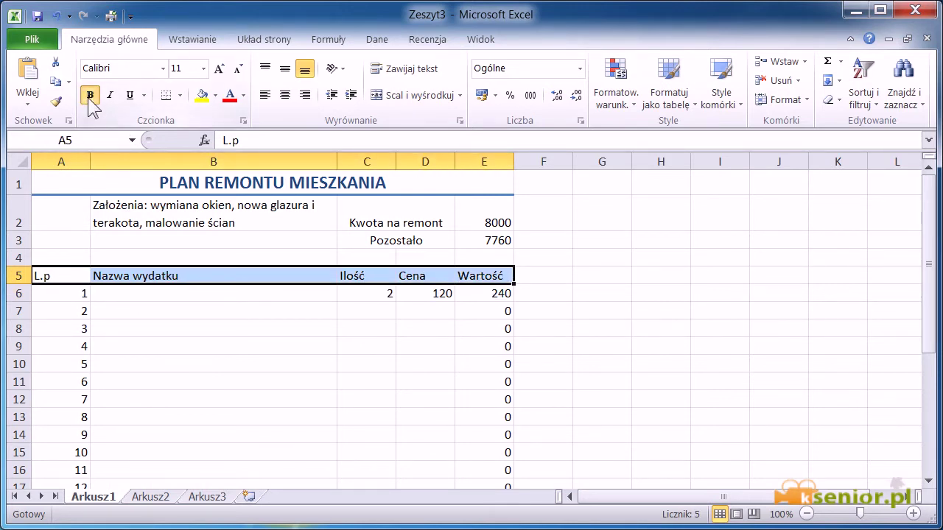
click(293, 108)
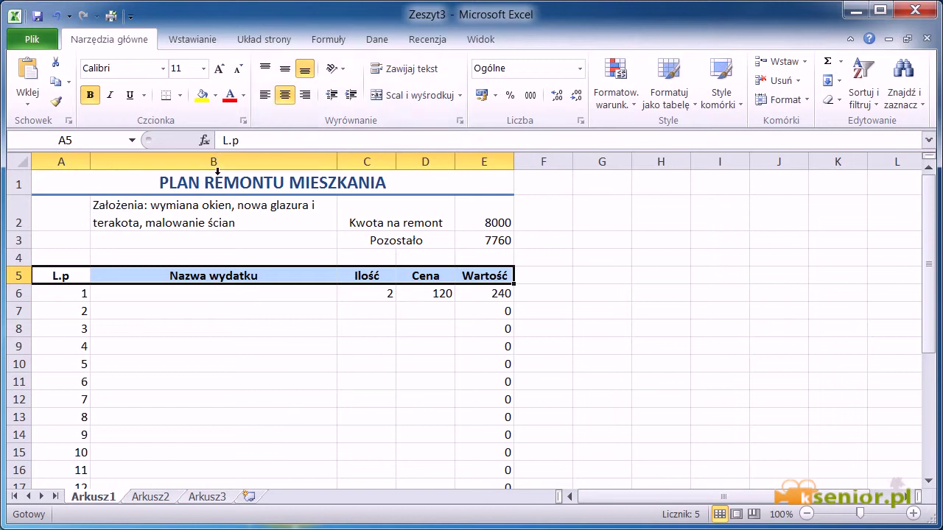
click(79, 293)
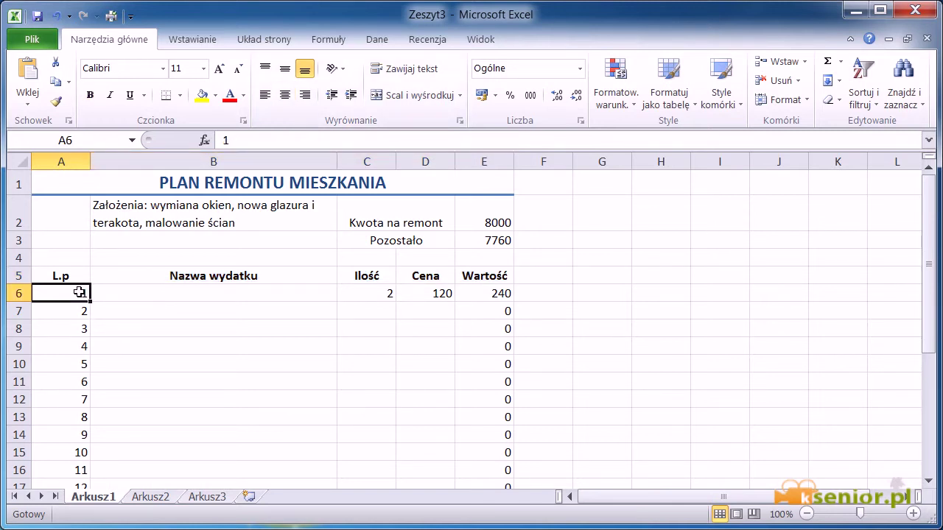
Step: Bold and centre the sequence numbers in A6:A25
mouse_move(79, 292)
mouse_down()
mouse_move(76, 498)
mouse_move(69, 470)
mouse_move(85, 439)
mouse_up()
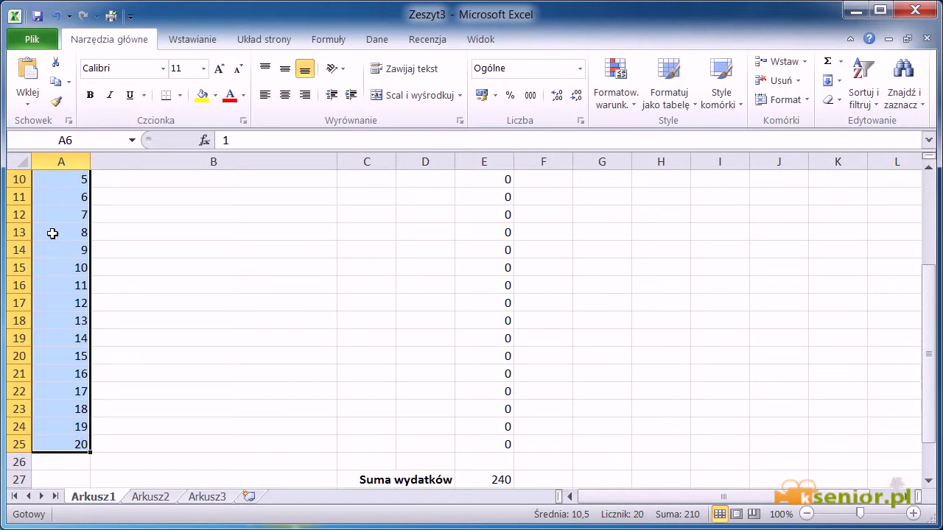
click(91, 95)
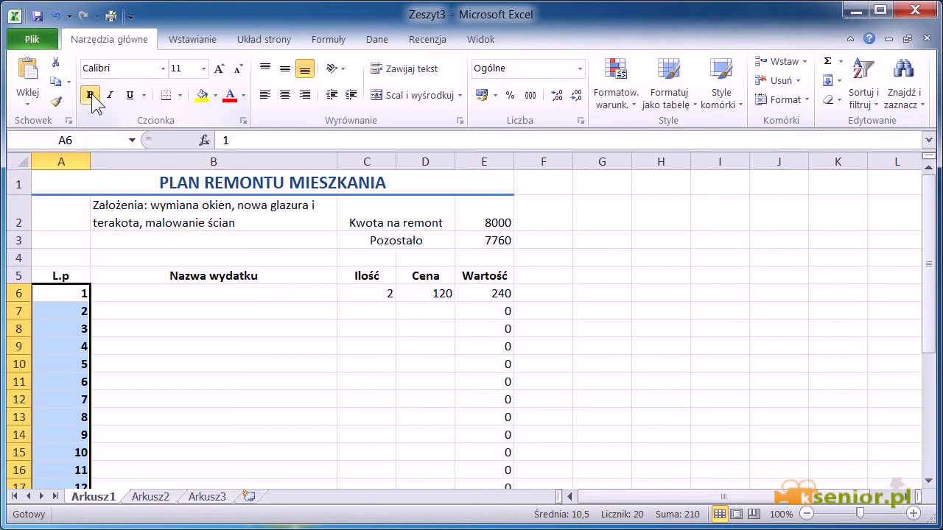
click(287, 106)
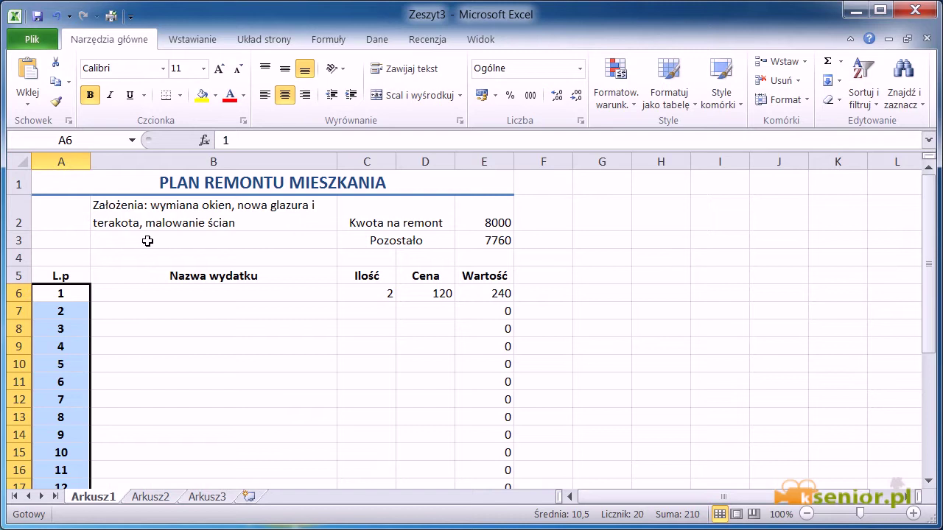
click(66, 276)
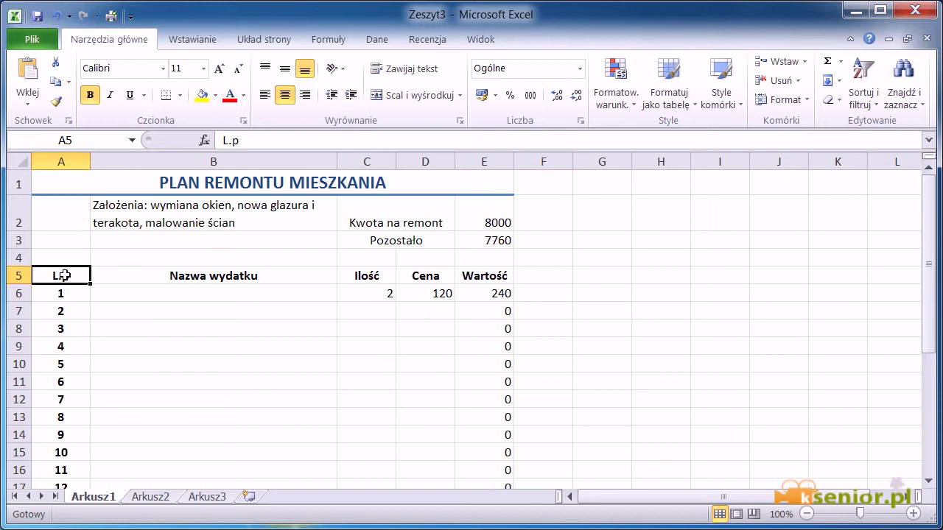
Step: Select the range A5:E25, from the L.p header down to row 25 in column E
drag(64, 276, 221, 397)
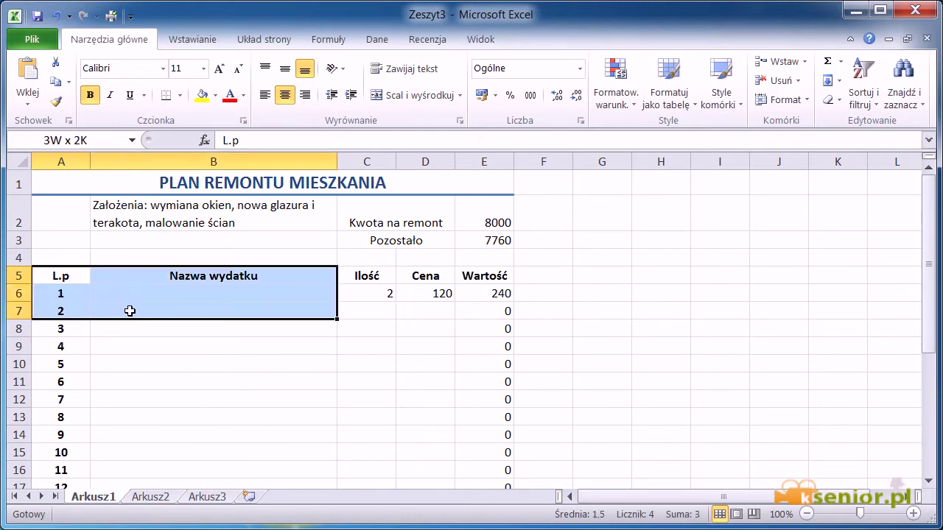
mouse_move(221, 397)
mouse_down()
mouse_move(404, 448)
mouse_move(481, 483)
mouse_move(510, 446)
mouse_up()
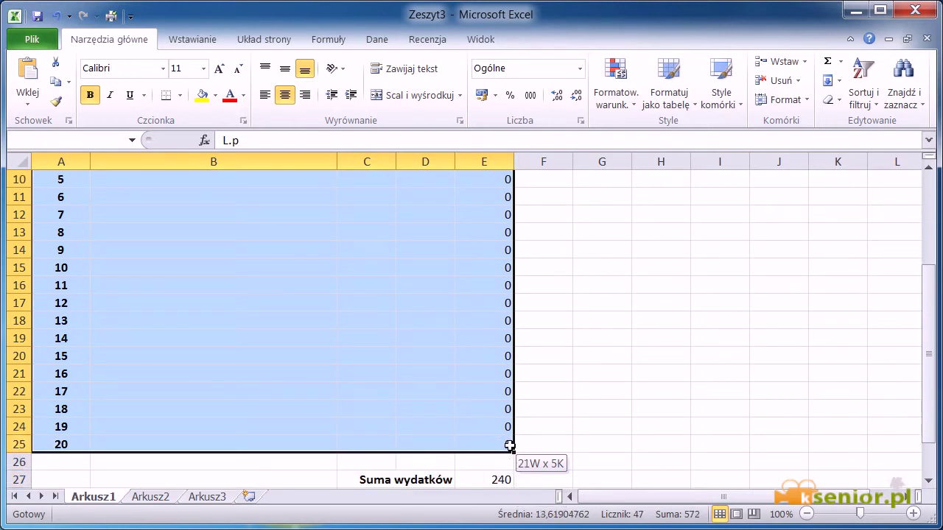
drag(509, 447, 503, 444)
drag(504, 445, 504, 444)
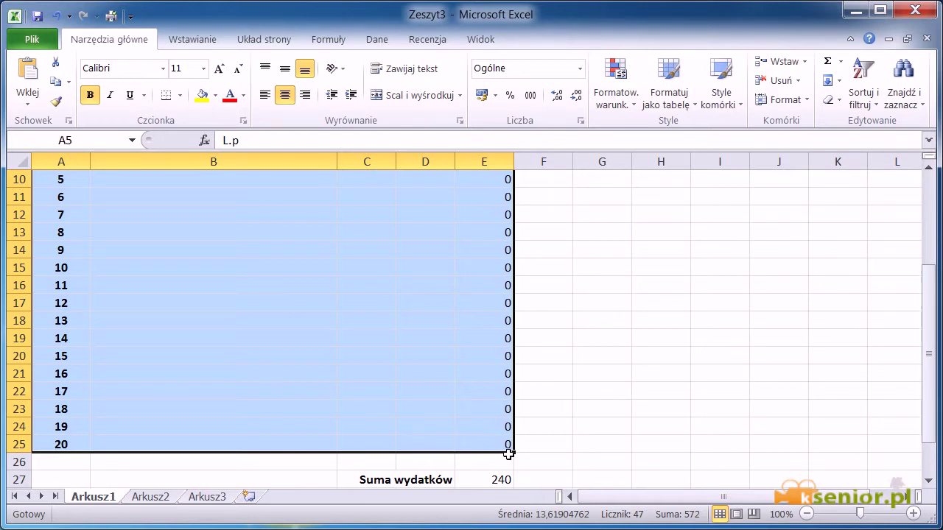
scroll(625, 475, up, 3)
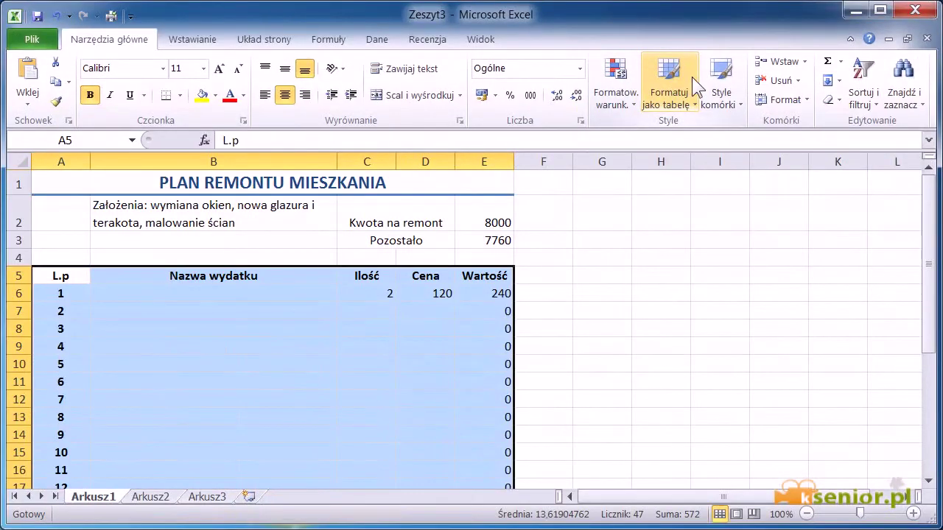
Step: Format A5:E25 as a table in the red medium style, with the first row as headers
click(692, 76)
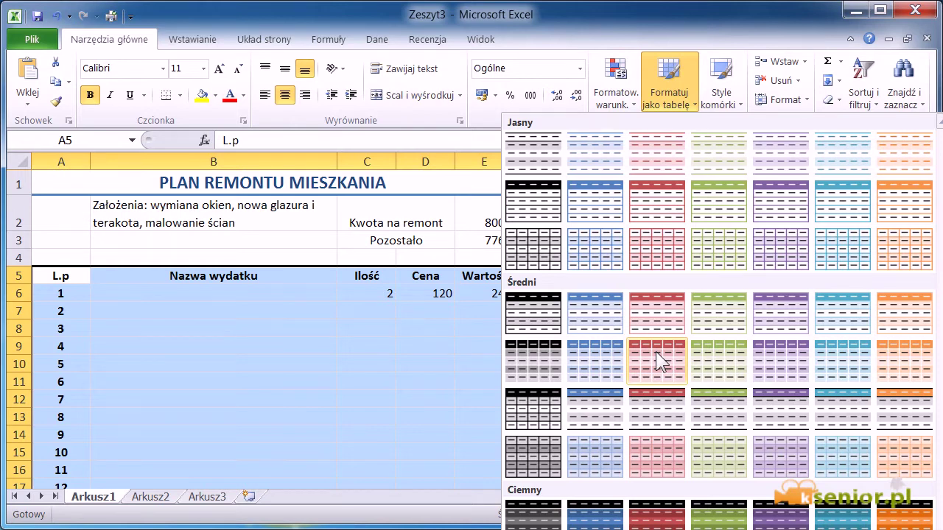
click(655, 351)
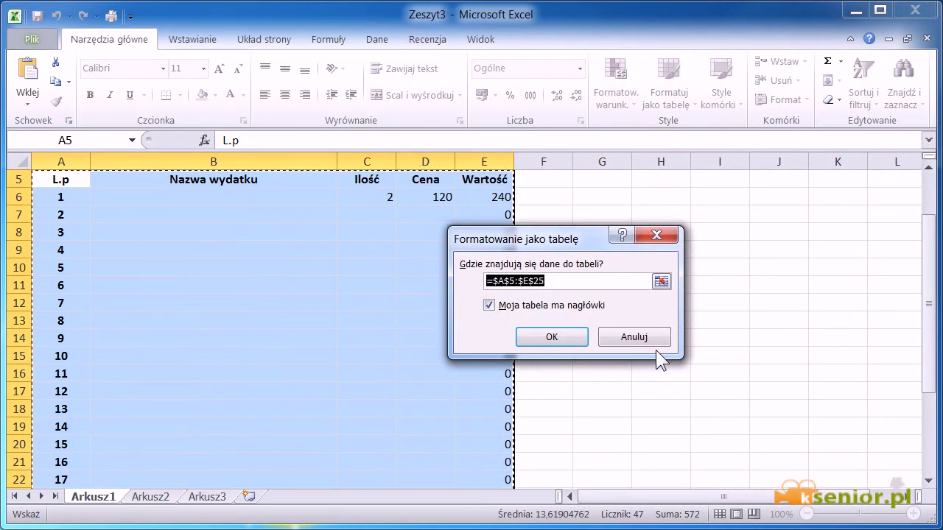
click(489, 305)
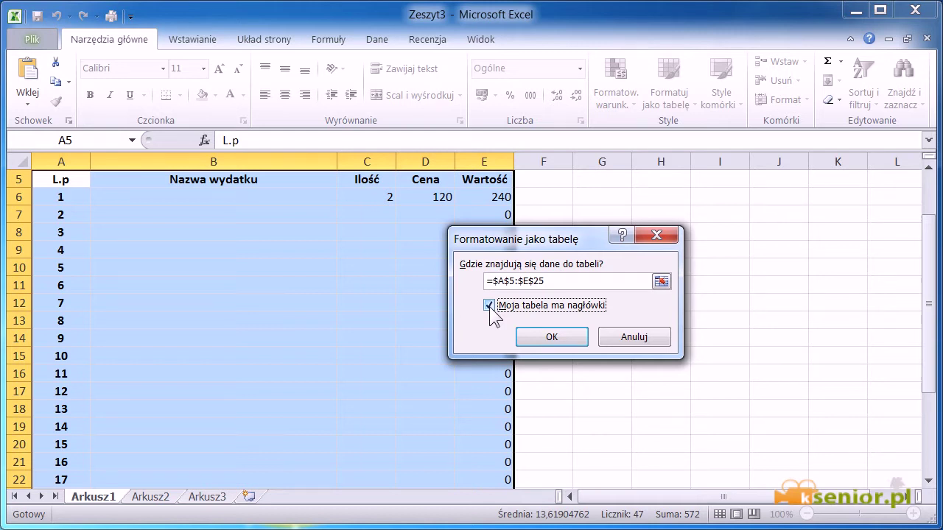
click(558, 341)
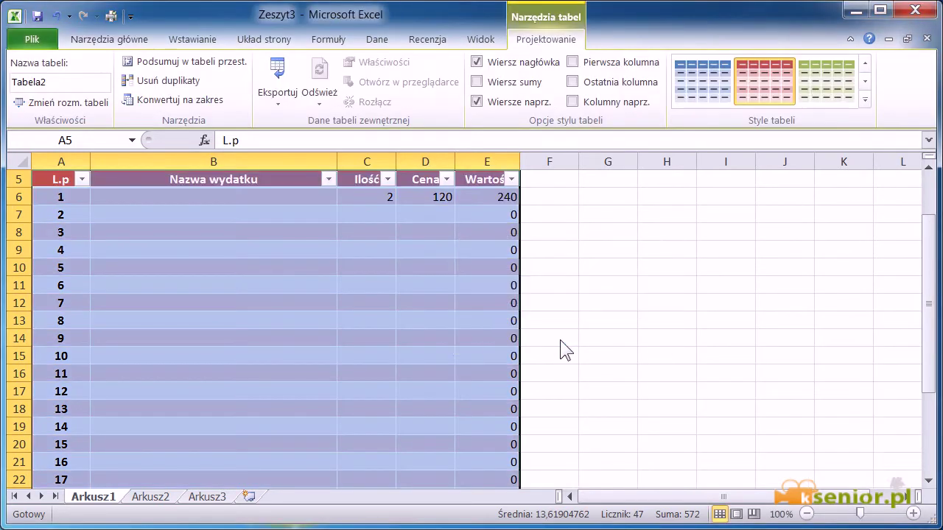
click(607, 333)
scroll(542, 337, up, 2)
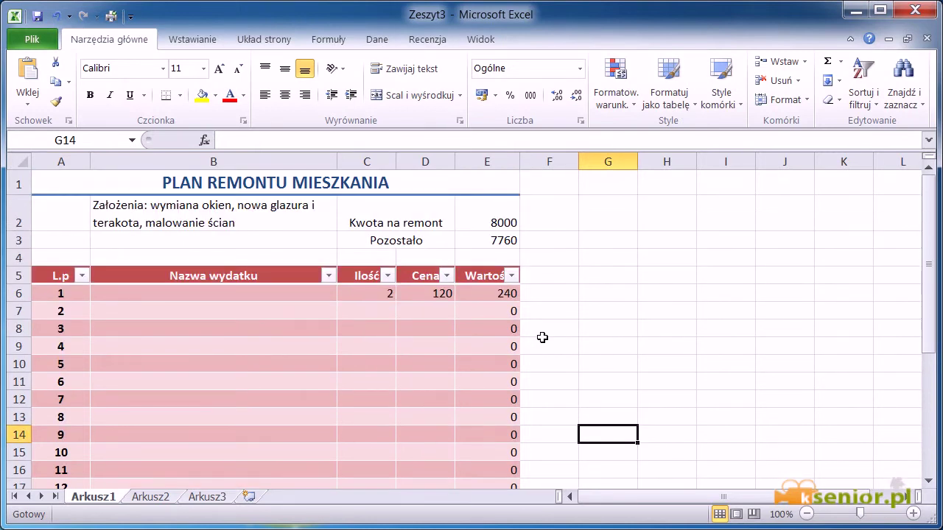
scroll(542, 338, down, 1)
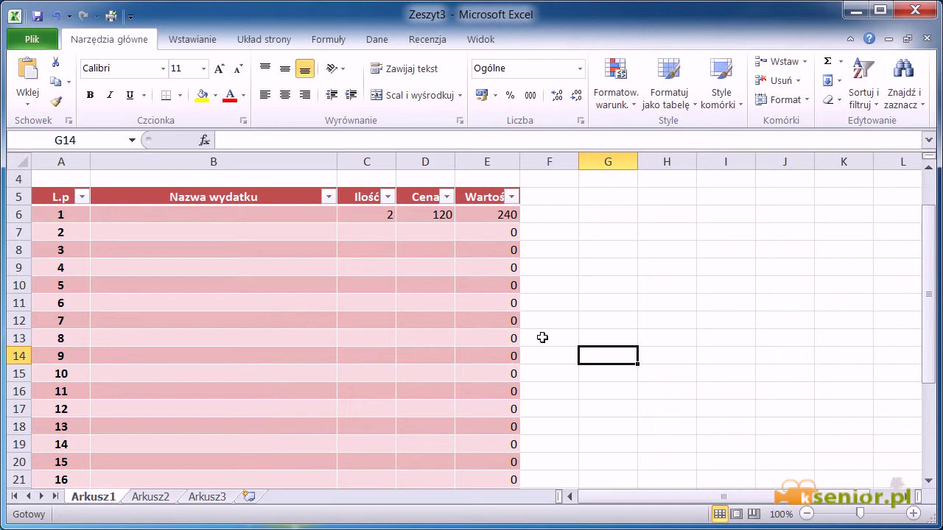
scroll(449, 341, up, 1)
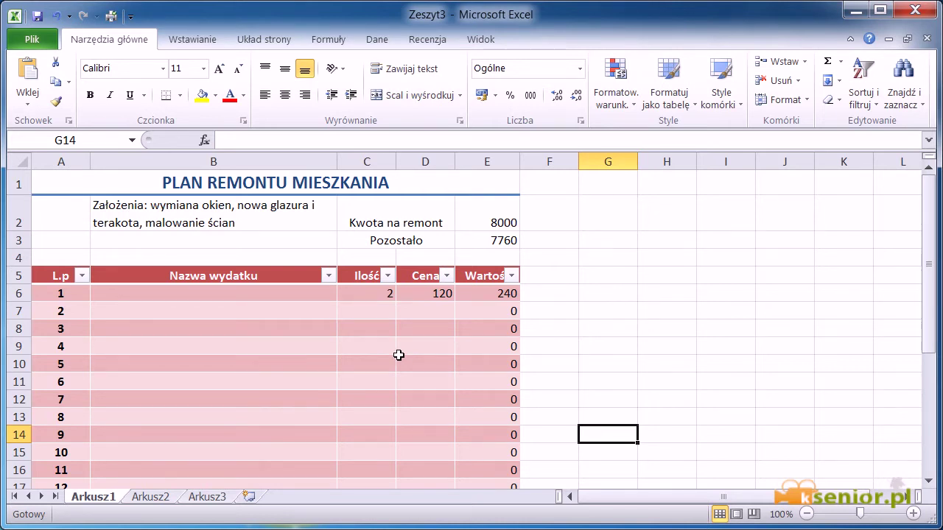
scroll(398, 355, down, 5)
click(373, 412)
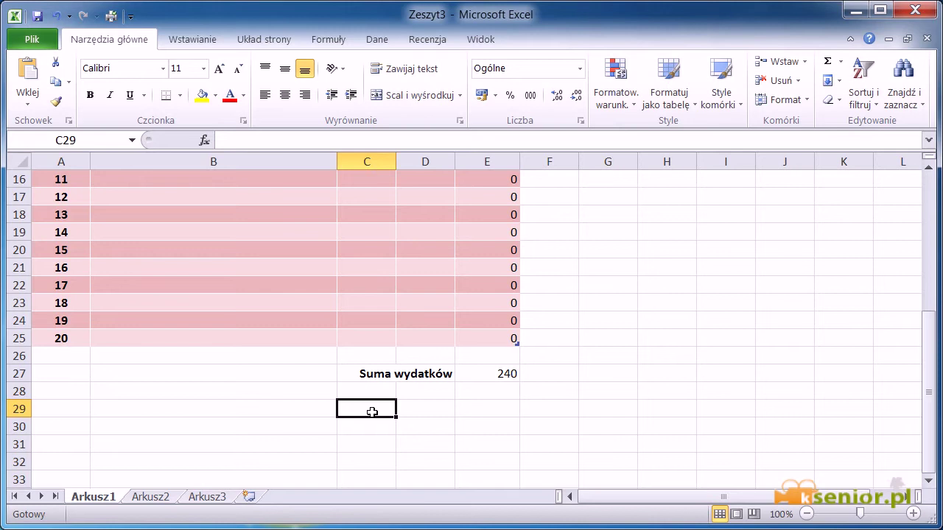
Step: Label C29 'Wielkość mieszkania' and C30 'Koszt remontu /m2', and enter flat size 45,5 in E29
text(Wielkość miesz)
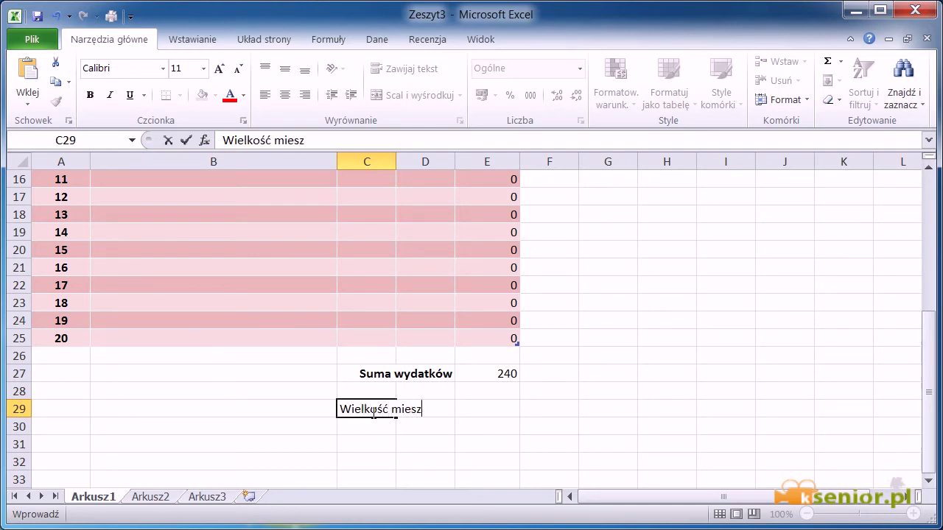
text(kania)
click(374, 430)
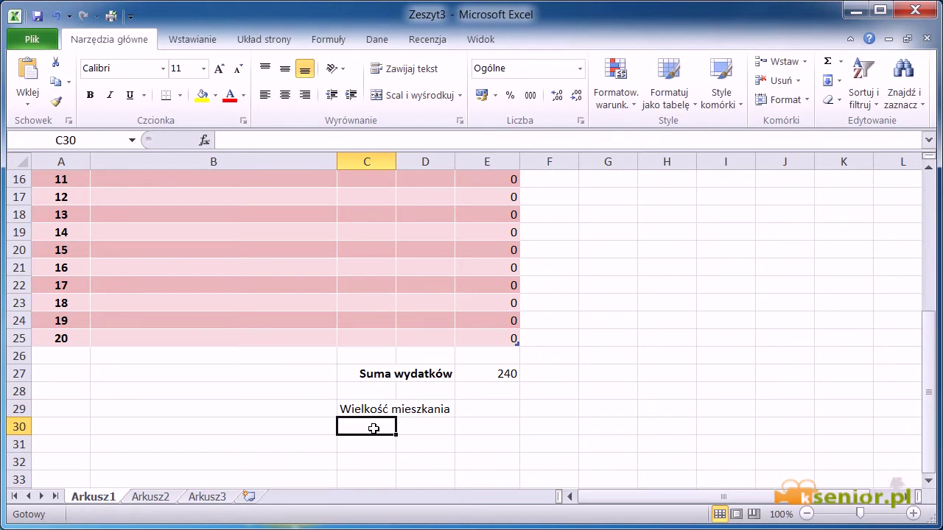
text(Kosz)
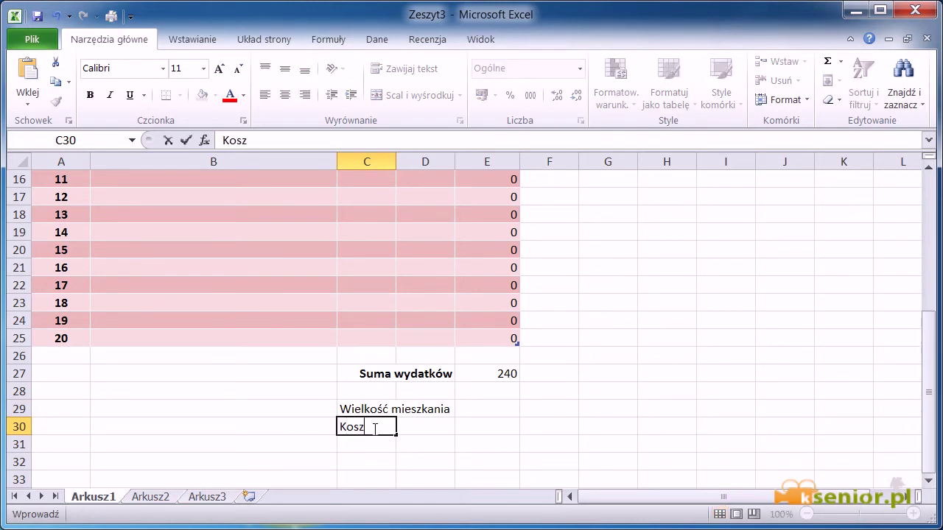
text(t)
text( remontu)
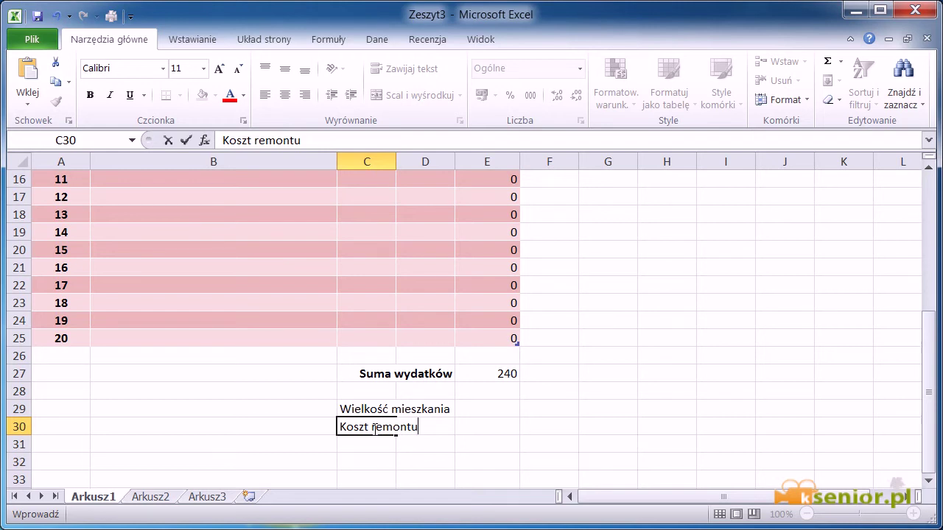
text( /)
text(m2)
click(508, 403)
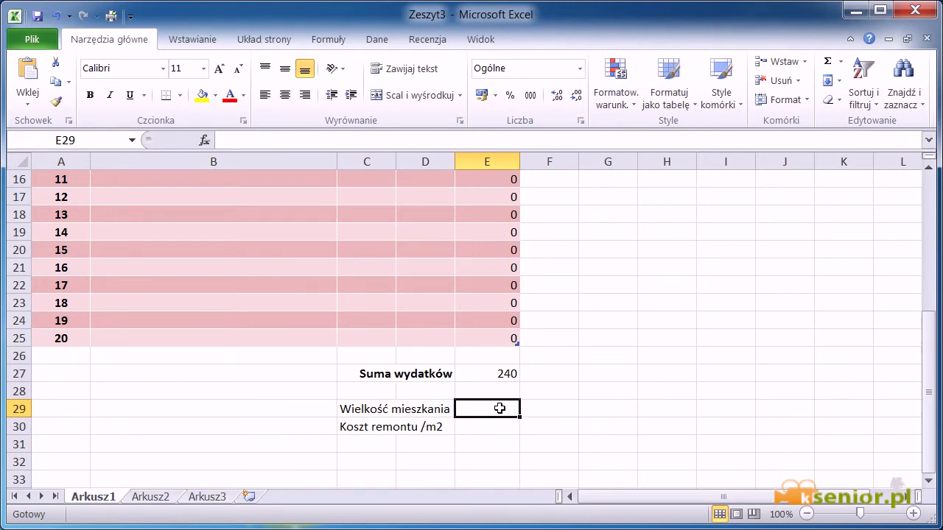
text(45,5)
click(589, 410)
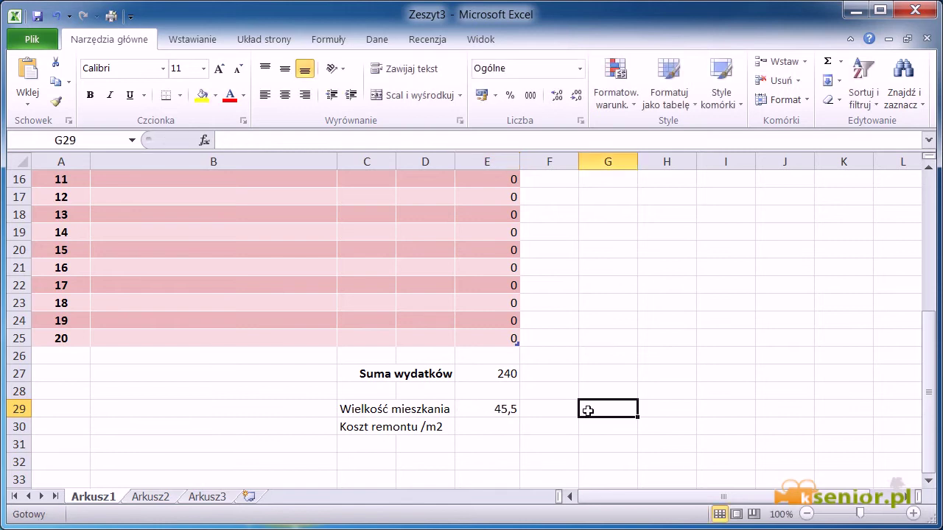
click(492, 432)
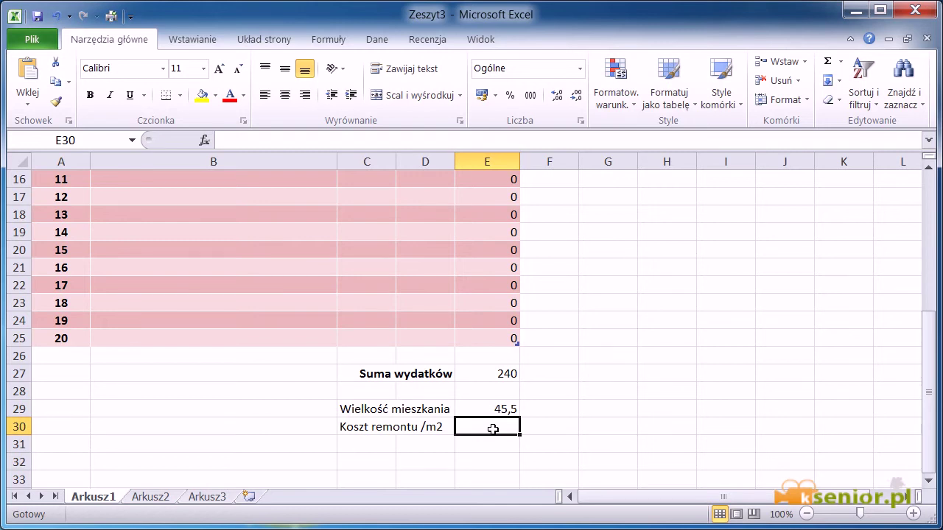
Step: Enter =E27/E29 in E30 to divide the expense total by the flat size
text(=)
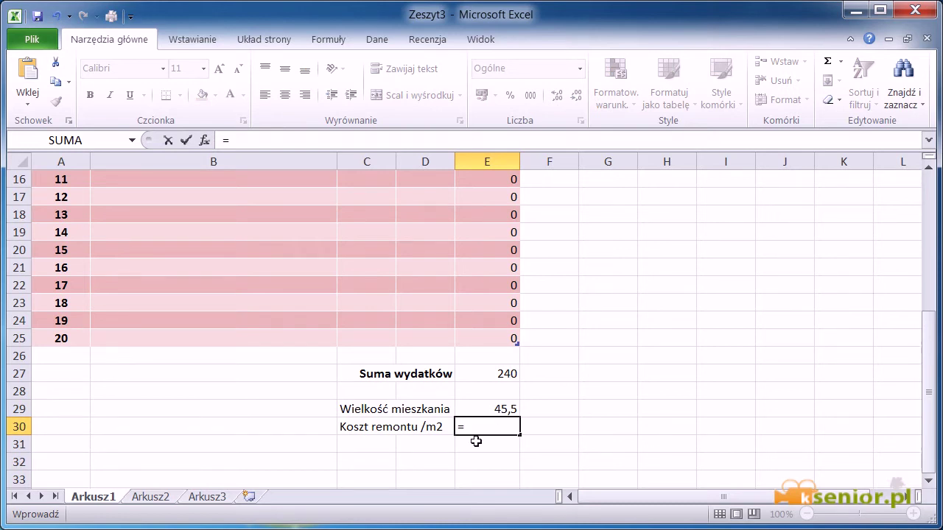
scroll(707, 408, up, 3)
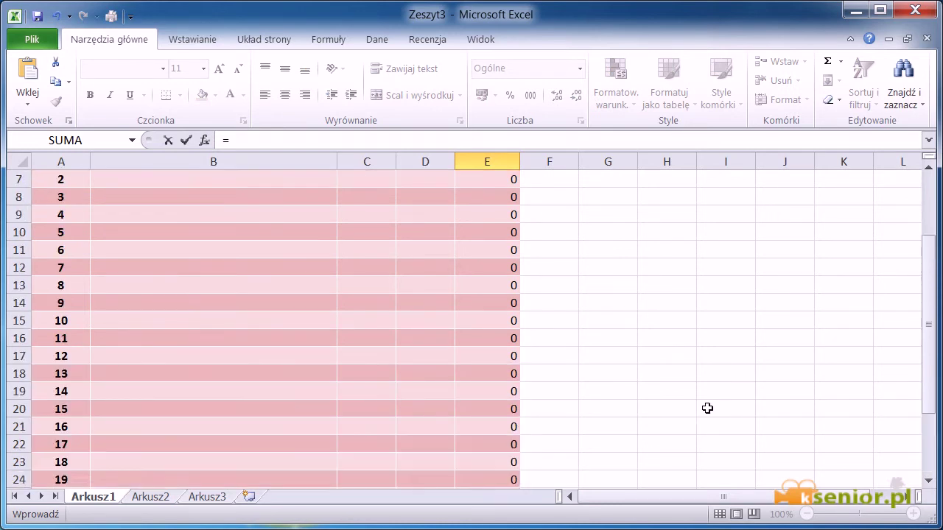
scroll(706, 408, up, 2)
scroll(678, 402, down, 5)
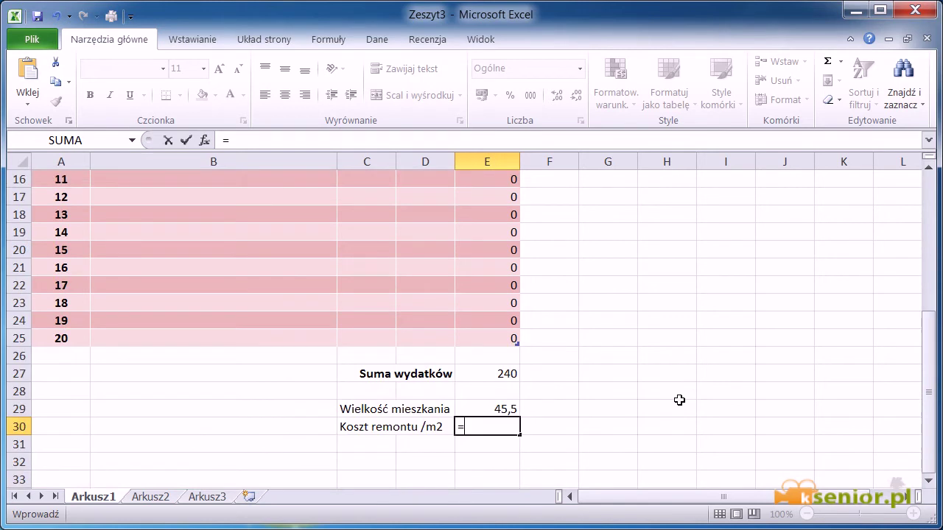
click(493, 374)
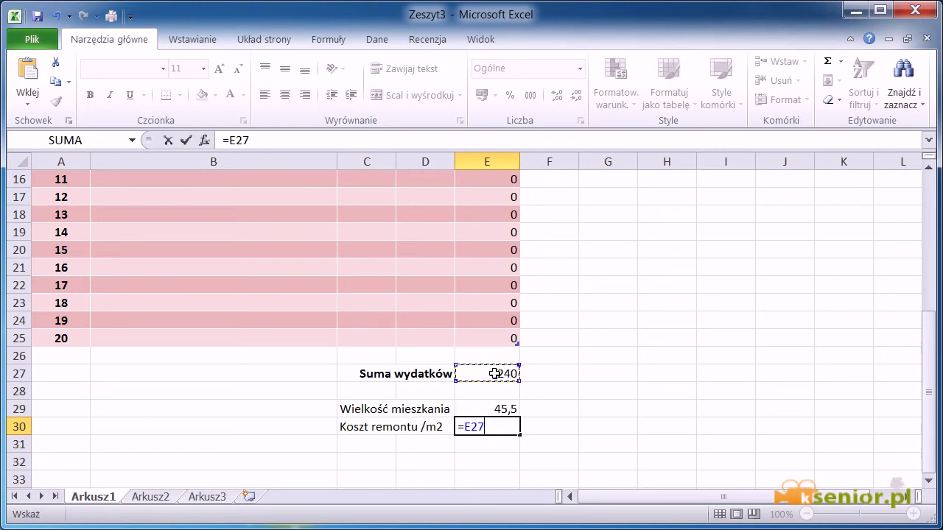
text(/)
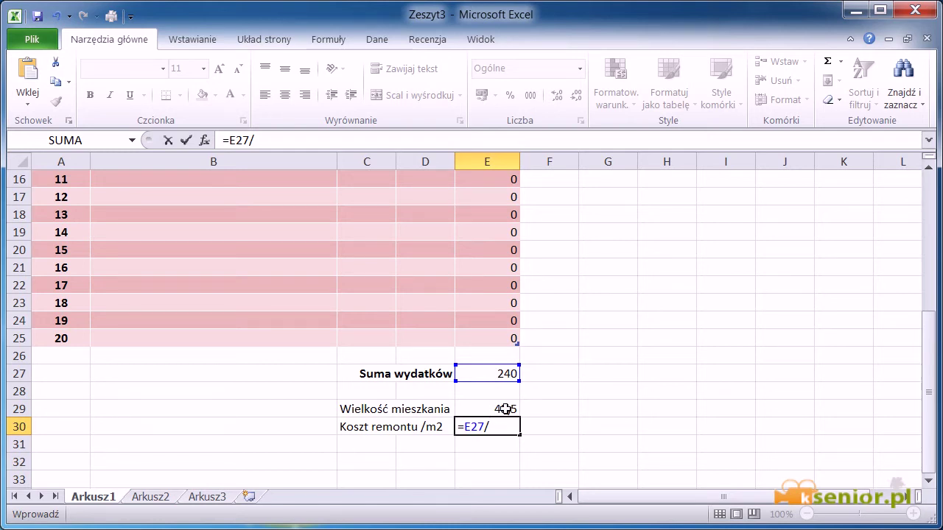
click(504, 409)
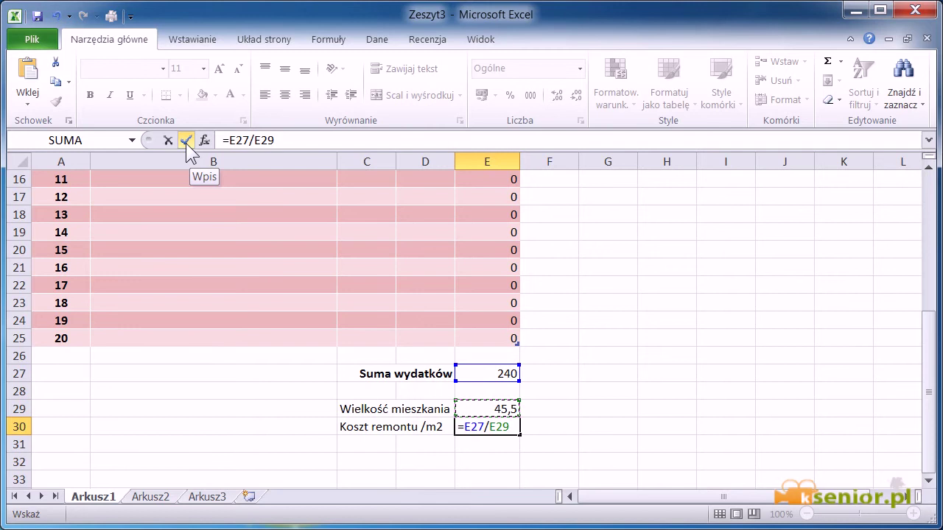
key(Return)
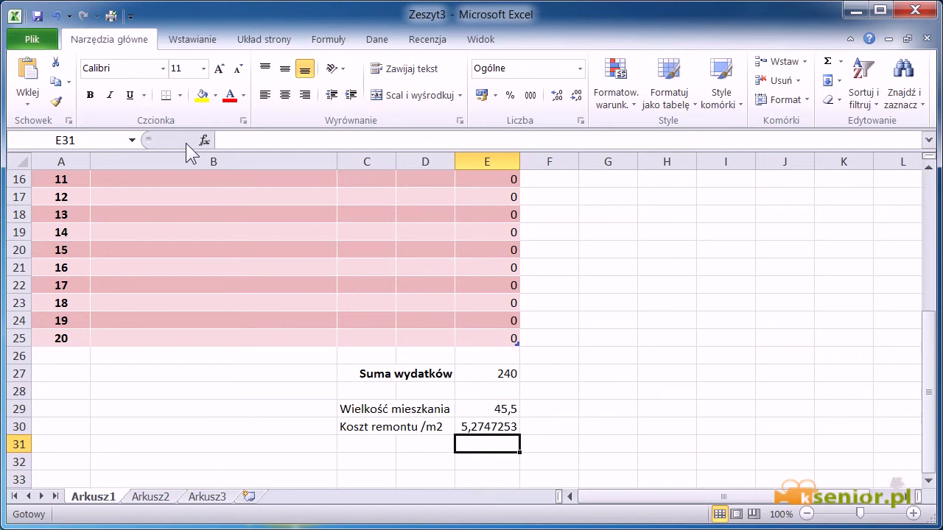
Step: Reduce the decimals shown in E30 until the cost per m² reads 5,27
click(479, 423)
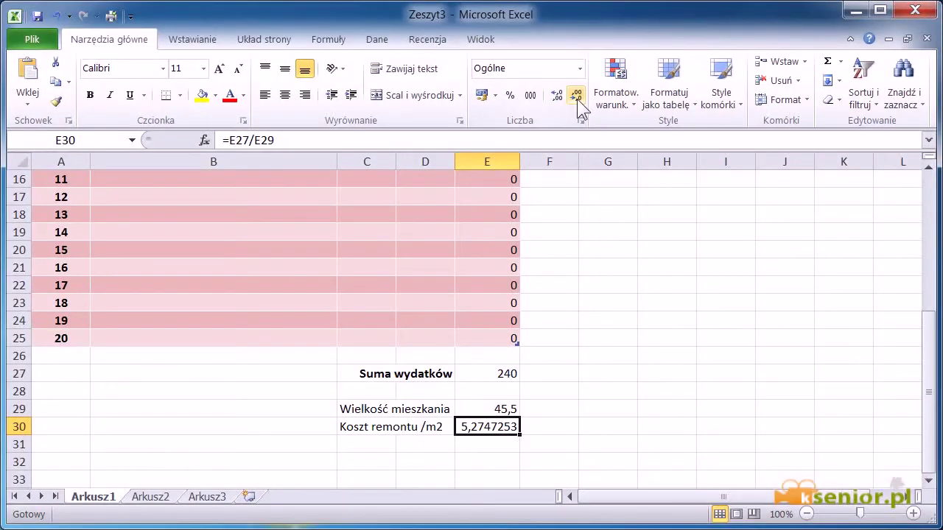
click(568, 100)
click(577, 99)
click(577, 99)
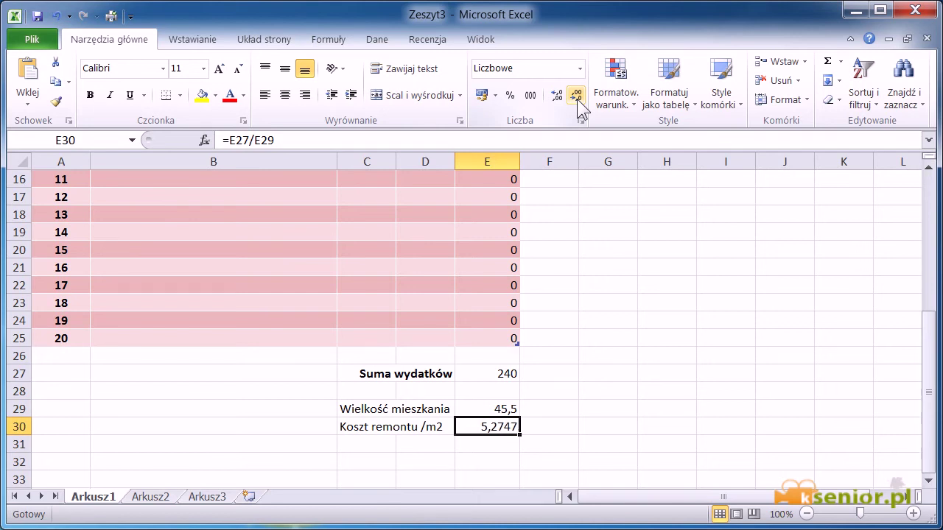
click(577, 99)
click(576, 99)
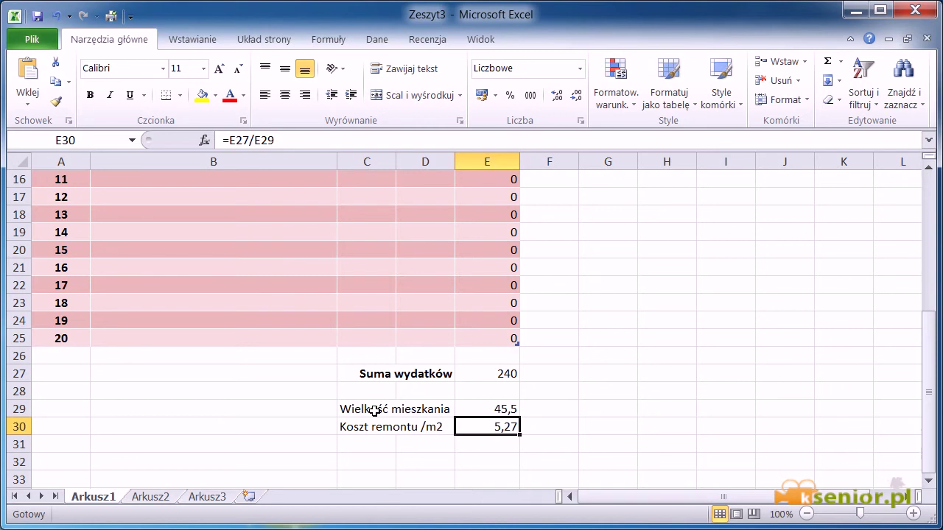
Step: Enter 'Okna do salonu' as the first expense name in B6
click(252, 408)
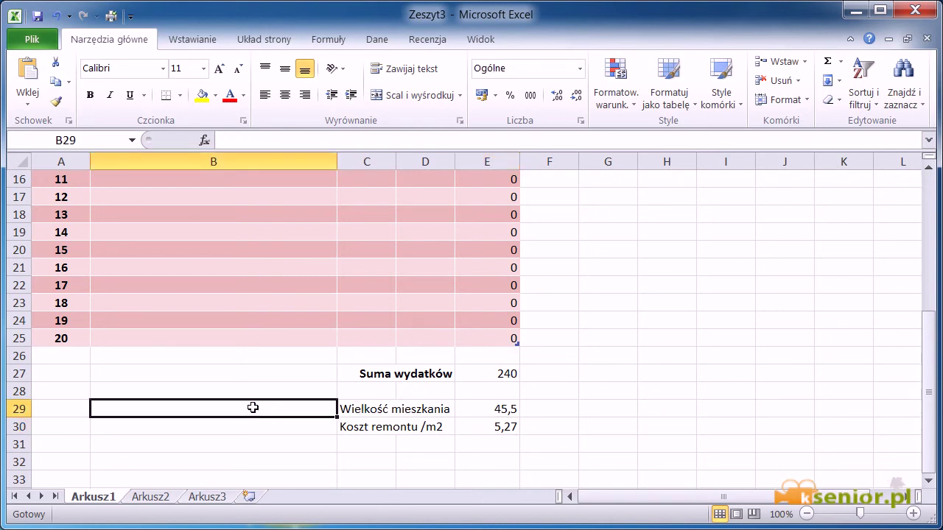
scroll(253, 408, up, 1)
scroll(252, 407, up, 2)
scroll(253, 408, up, 2)
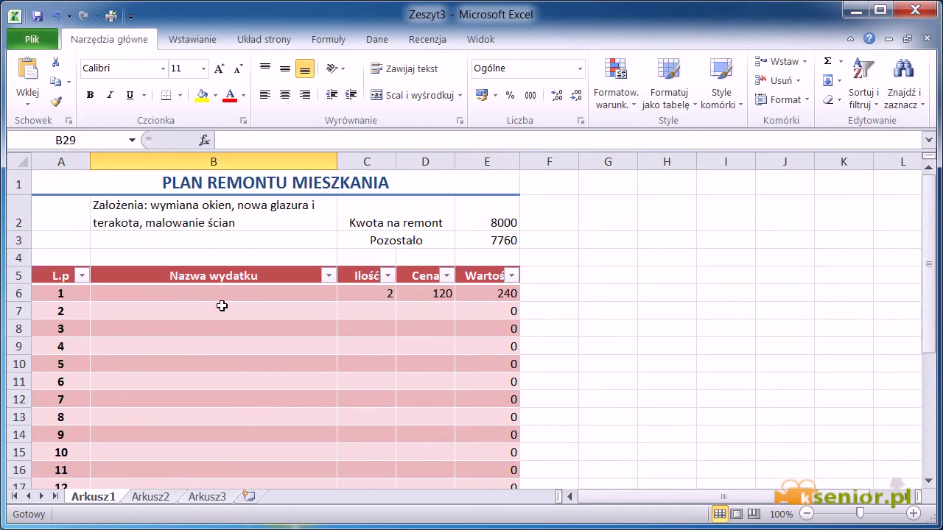
click(203, 290)
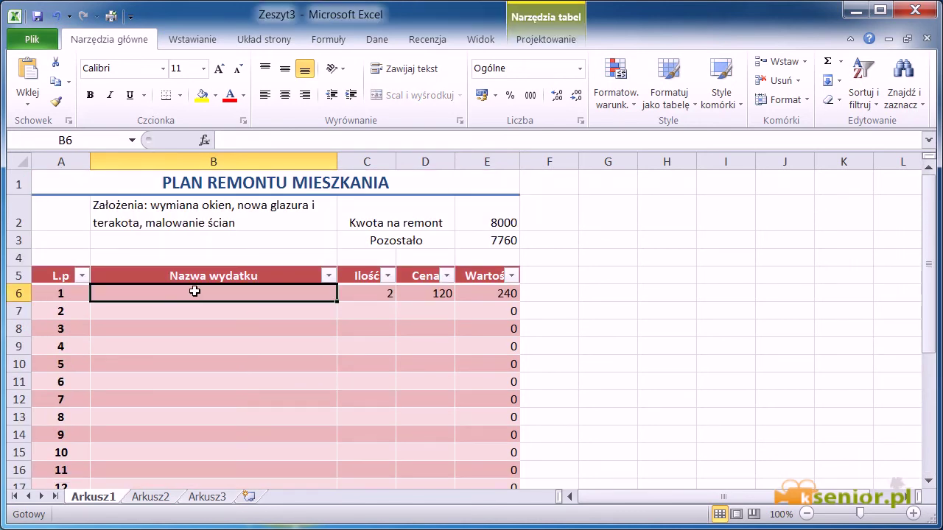
drag(194, 291, 179, 379)
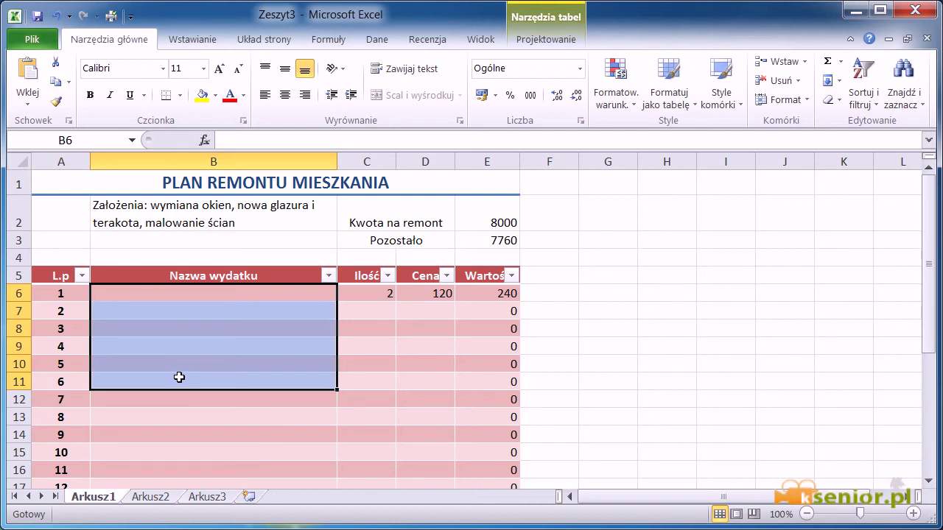
click(181, 293)
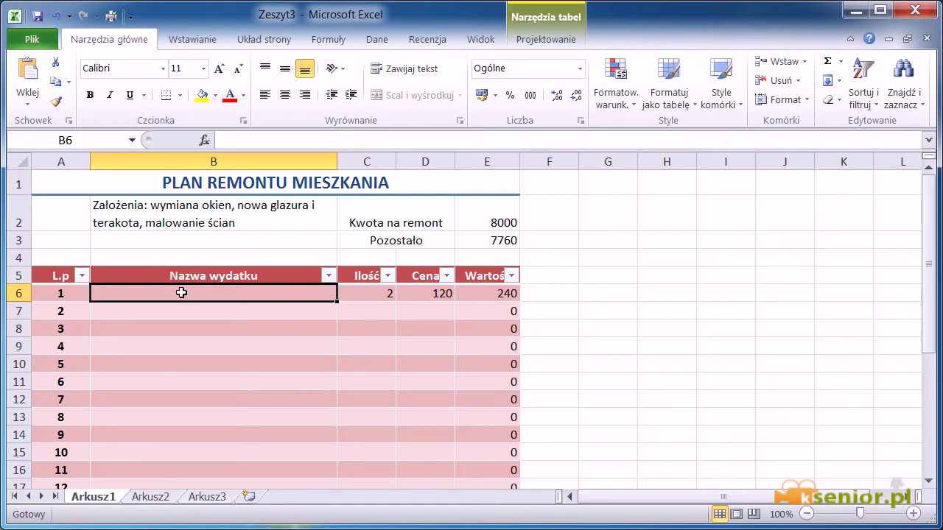
text(Okna do salonu)
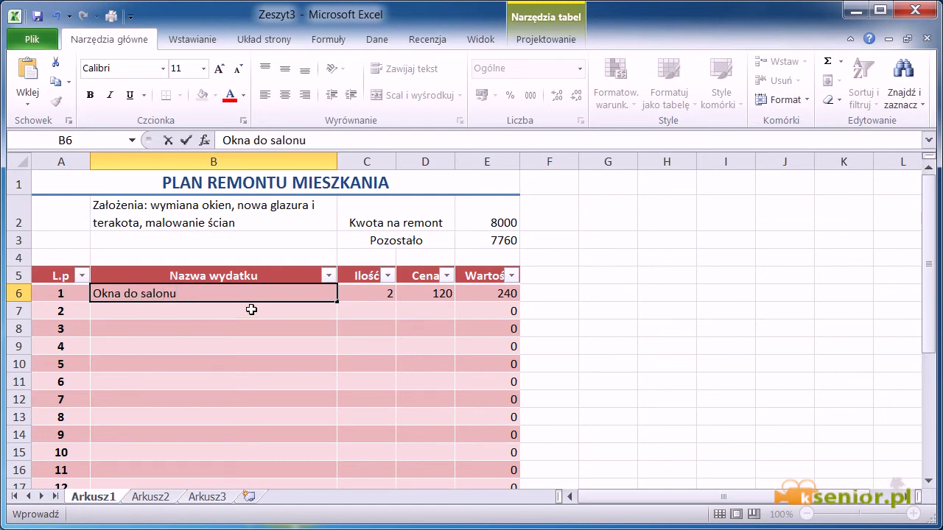
click(244, 315)
Step: Correct the autocompleted entry in B7 to the bedroom windows item
text(O)
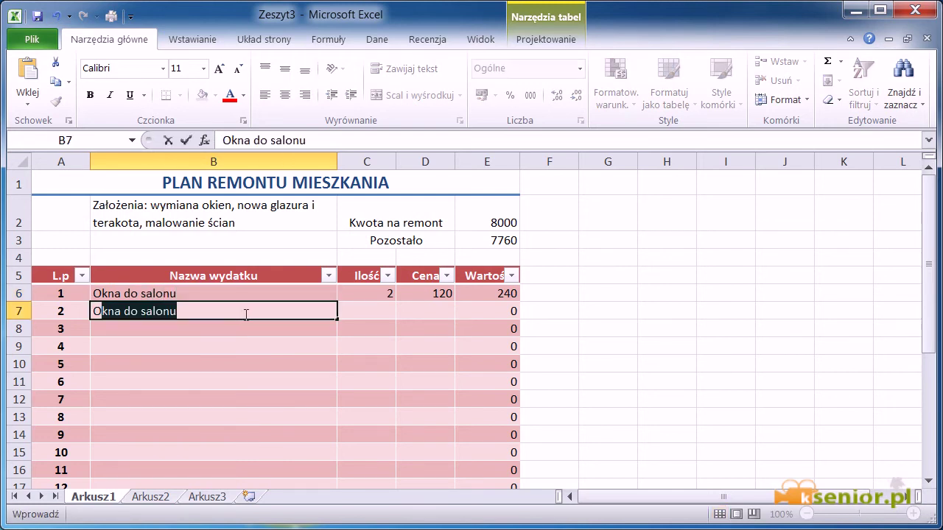
text(kna)
key(Tab)
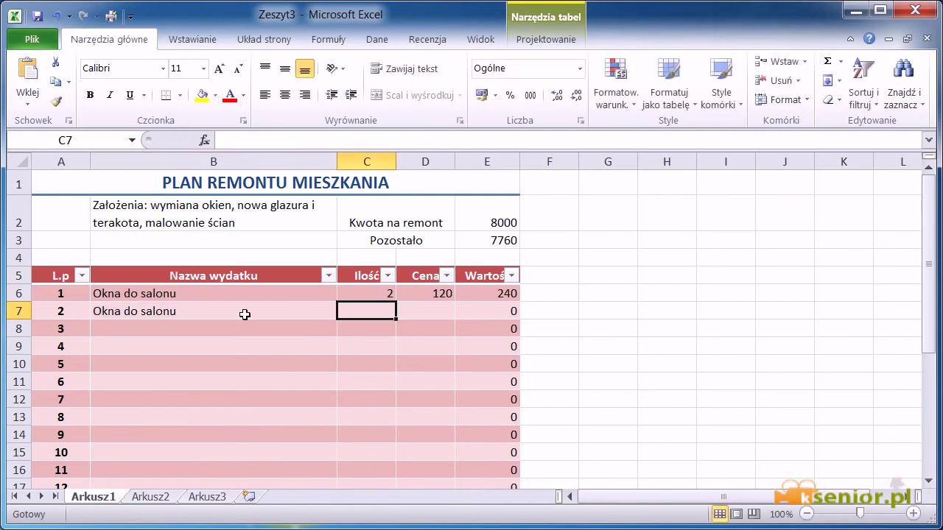
double_click(185, 310)
key(BackSpace)
key(BackSpace)
key(BackSpace)
key(BackSpace)
key(BackSpace)
text(ypoa)
key(BackSpace)
key(BackSpace)
text(ialni)
key(Return)
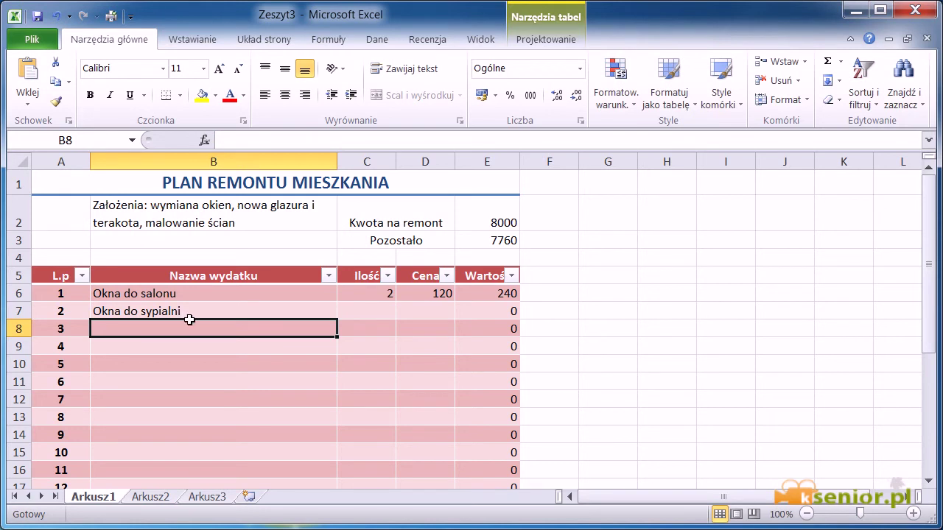
Step: Enter 'Opłata za montaż' in B8 and 'Kafelki do łazienki' in B9
double_click(189, 328)
text(Opłata za montaż)
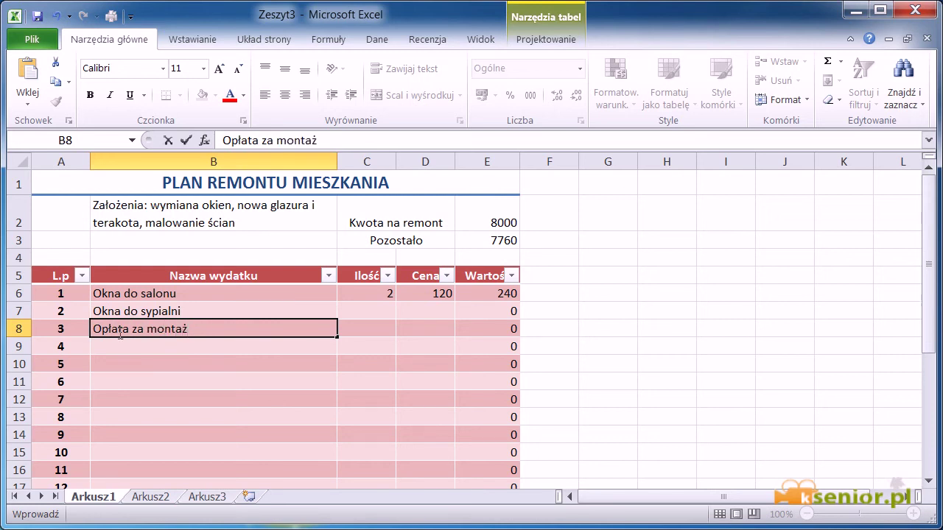
click(128, 346)
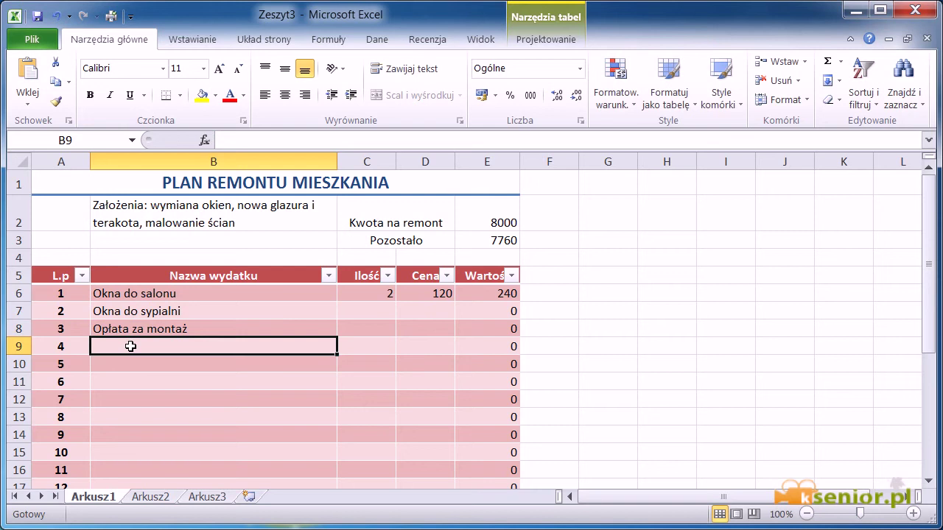
text(Kafelki do łazien)
text(ki)
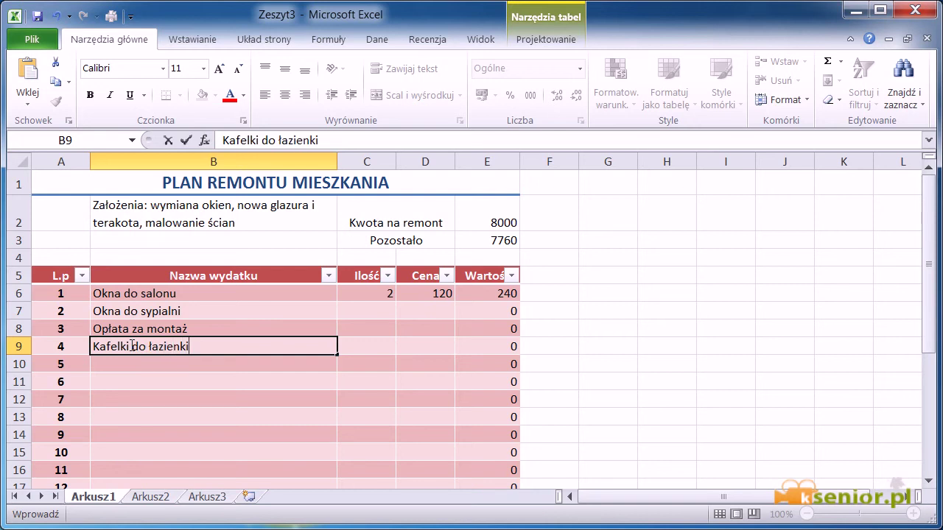
click(175, 366)
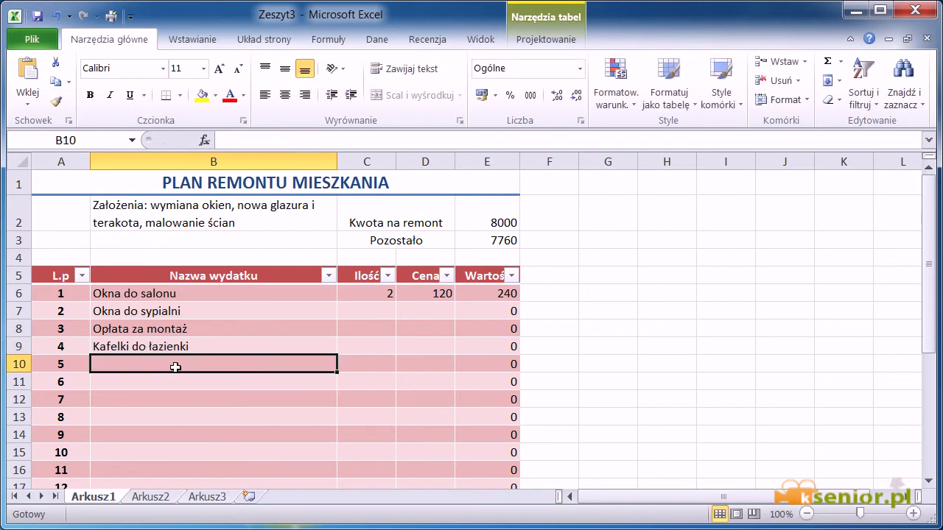
Step: Enter 'Terakota na korytarz' in B10 and 'Farba - jasnoniebieska, salon, op 5 litrów' in B11
text(Terakota)
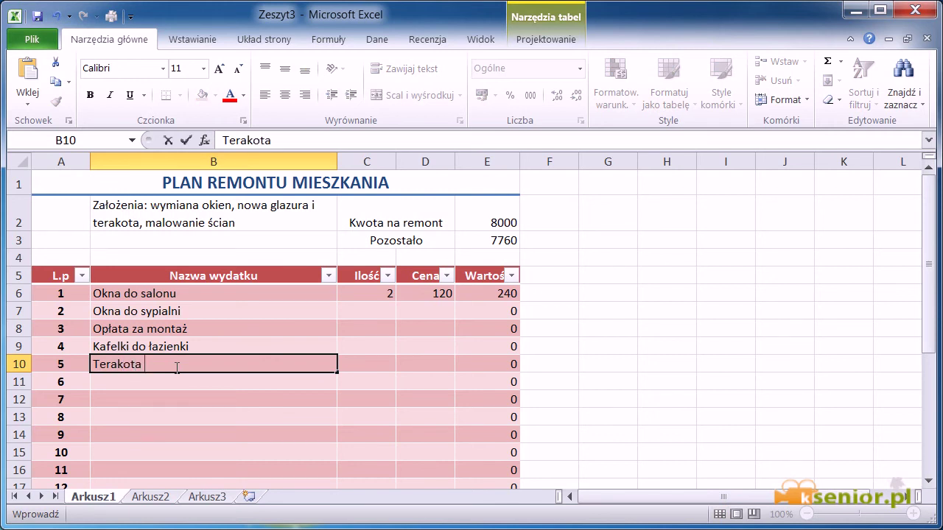
text( na korytarz)
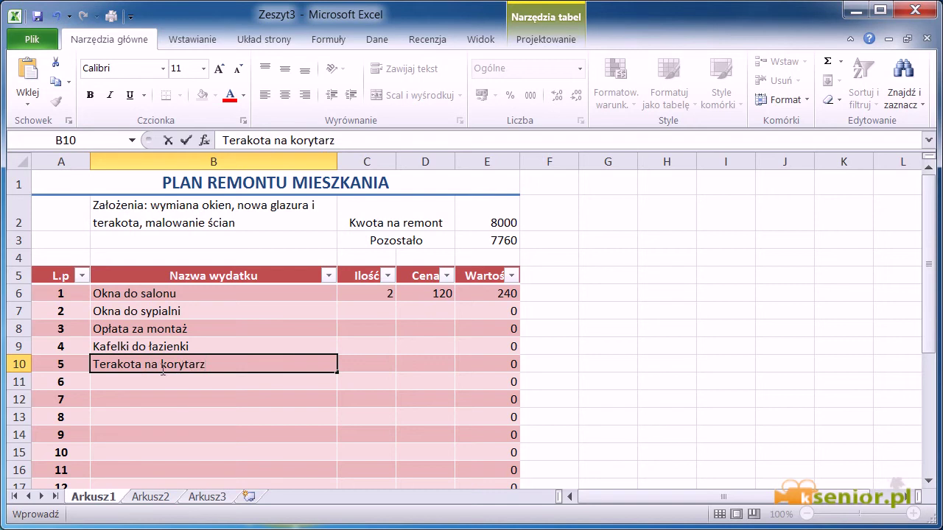
click(163, 384)
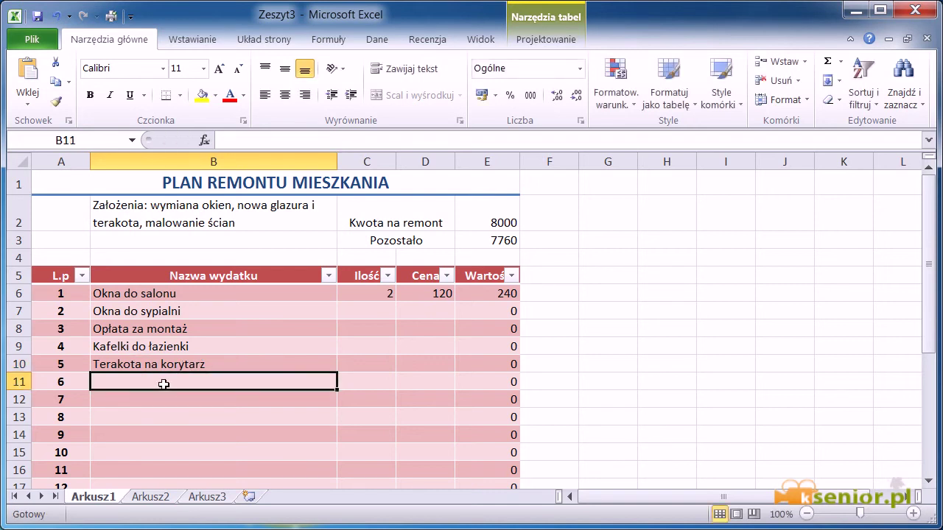
text(Farba - jasnoniebieska, salon, op )
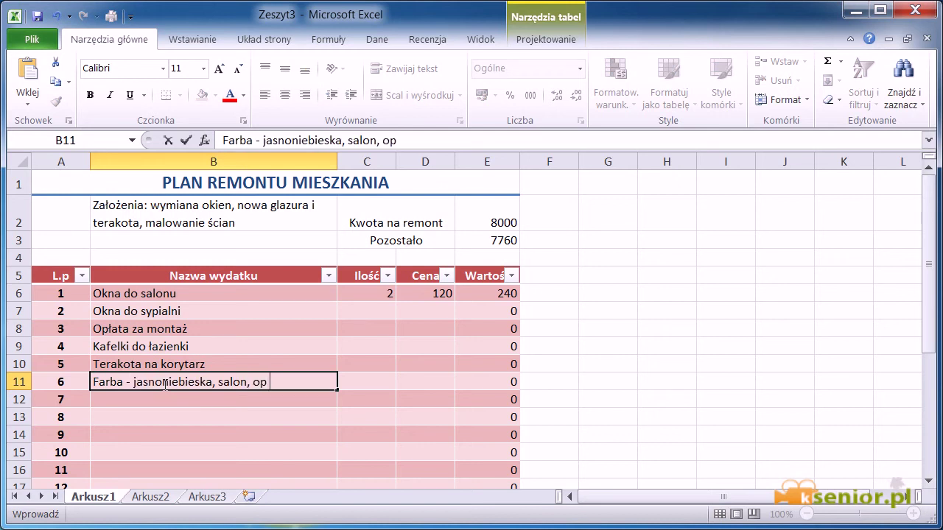
text(5 litrów)
click(240, 427)
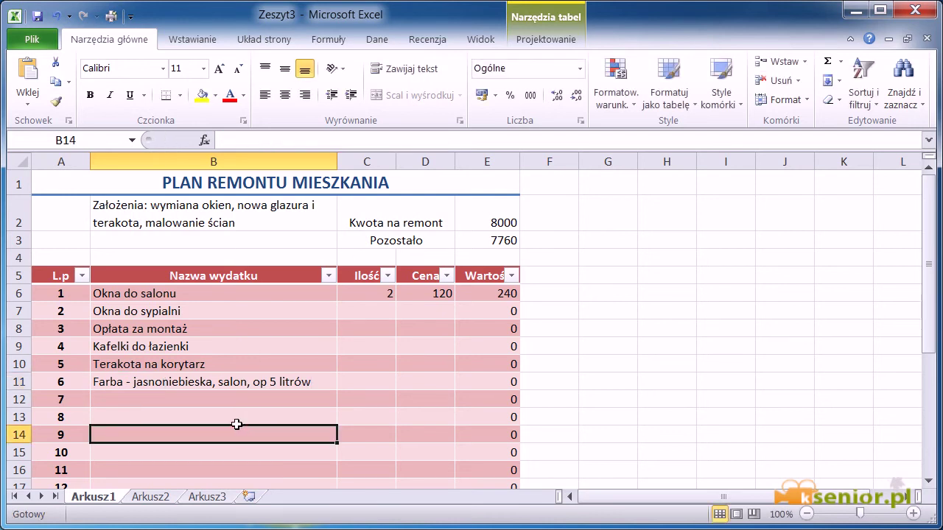
Step: Centre the expense names in B6:B11 horizontally
click(153, 290)
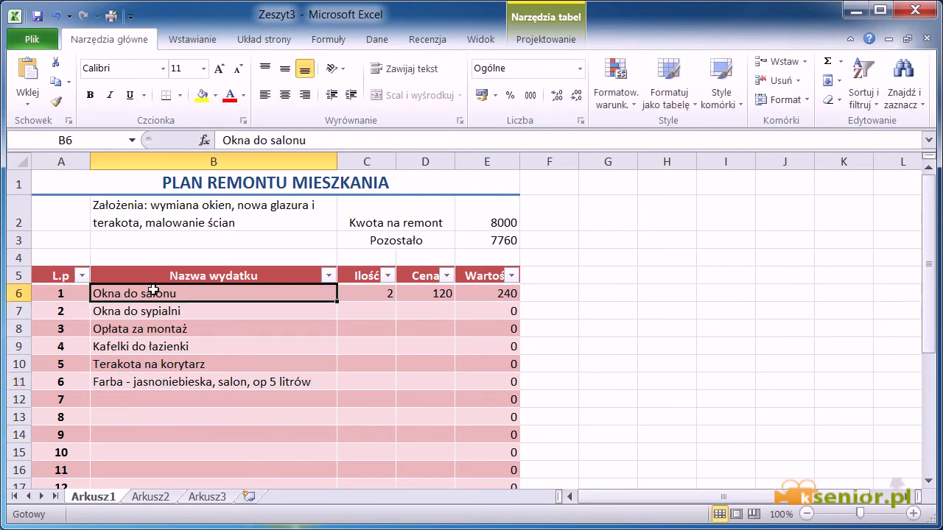
drag(152, 290, 174, 388)
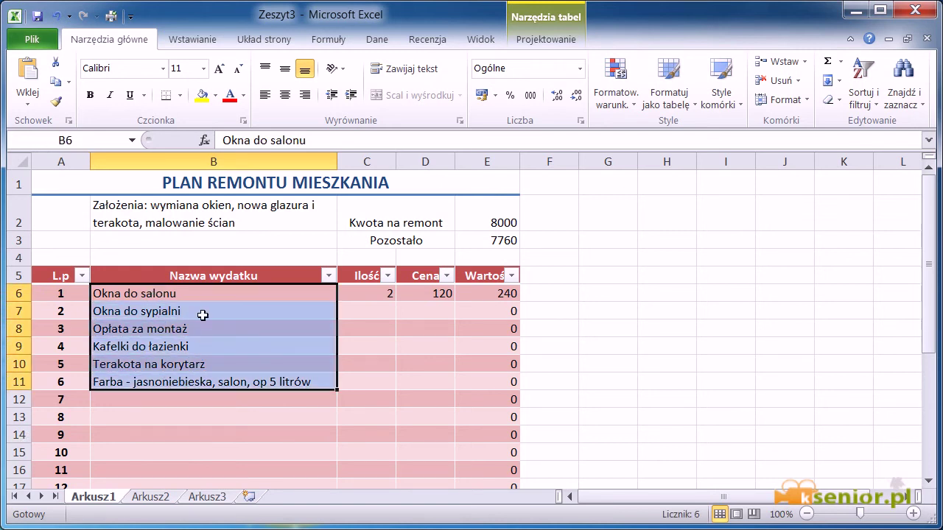
click(286, 99)
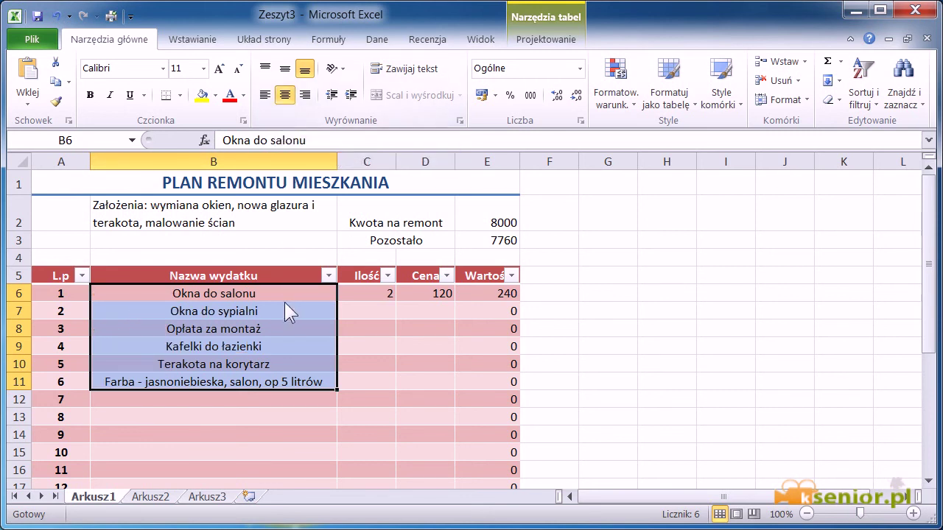
click(293, 433)
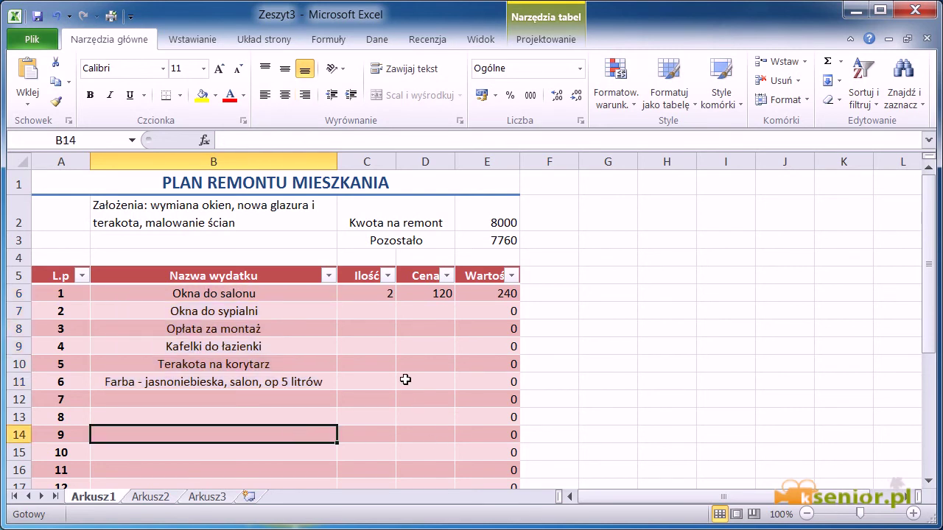
Step: Enter quantity 1,00 at price 1250 and quantity 1 at price 1450 for the two window items
click(376, 294)
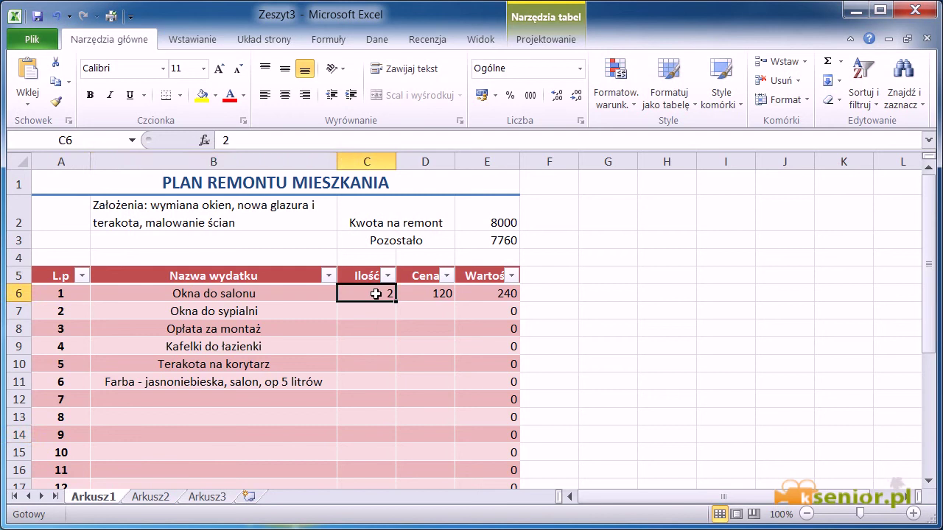
text(1,00)
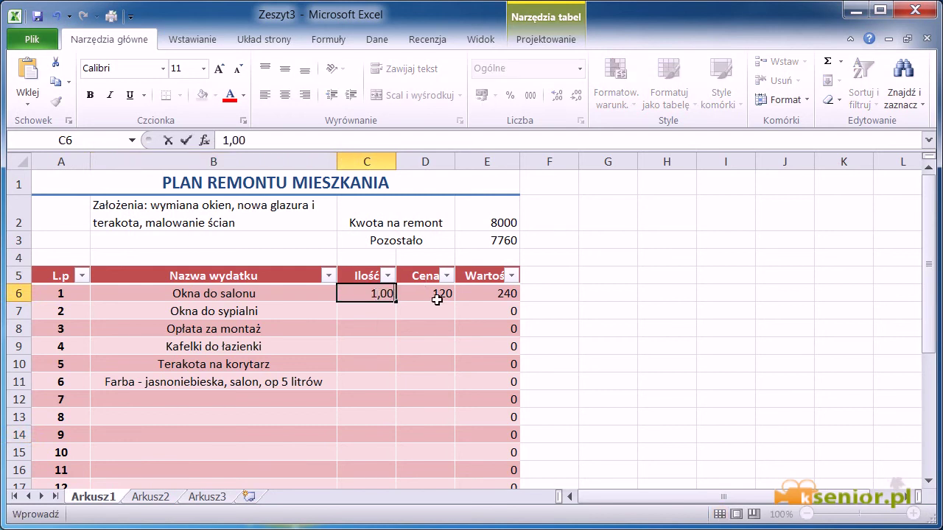
click(436, 292)
text(1250)
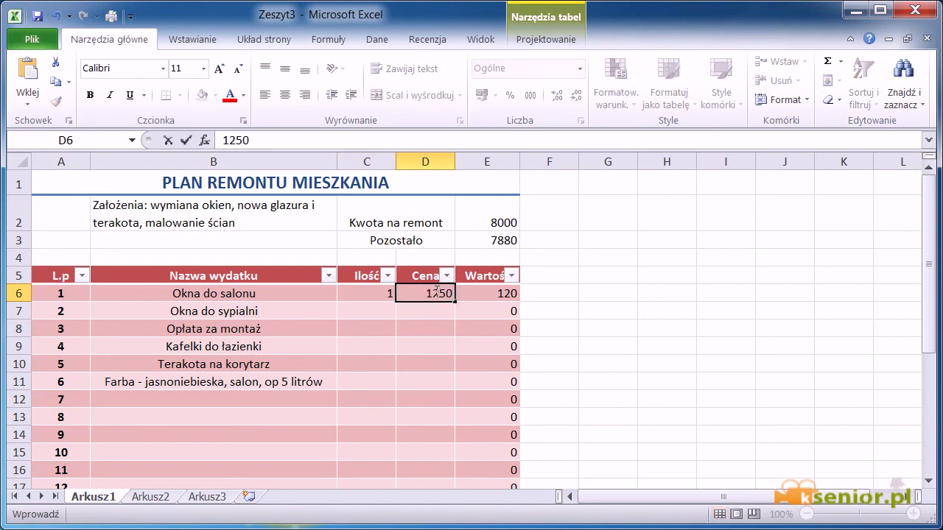
click(430, 330)
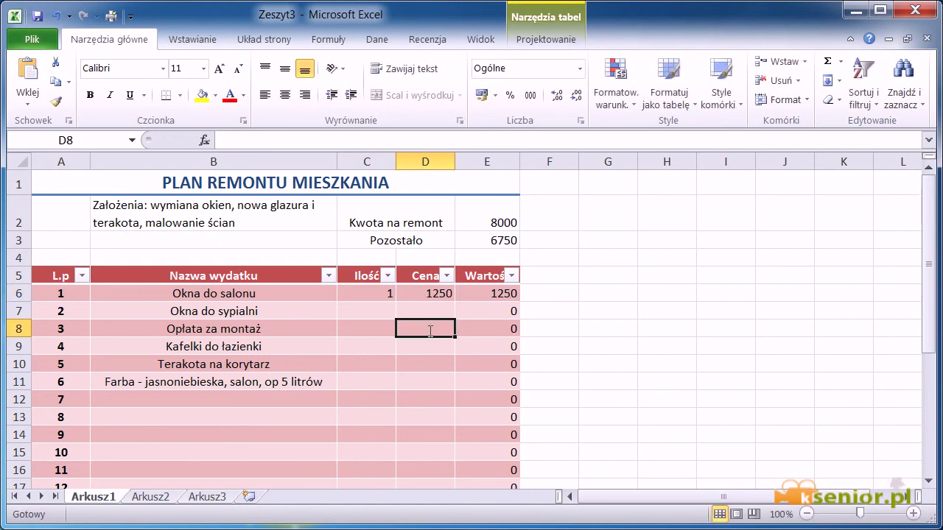
click(376, 311)
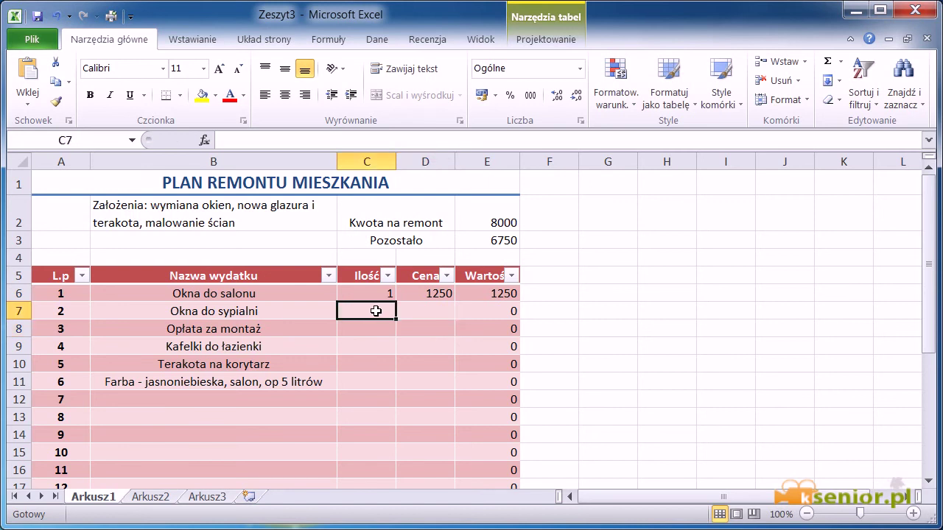
text(1)
click(424, 315)
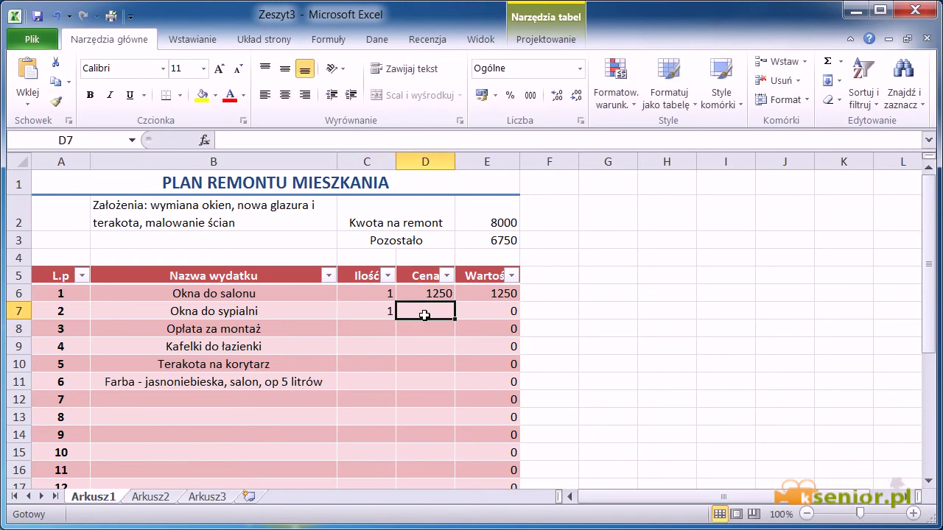
text(1450)
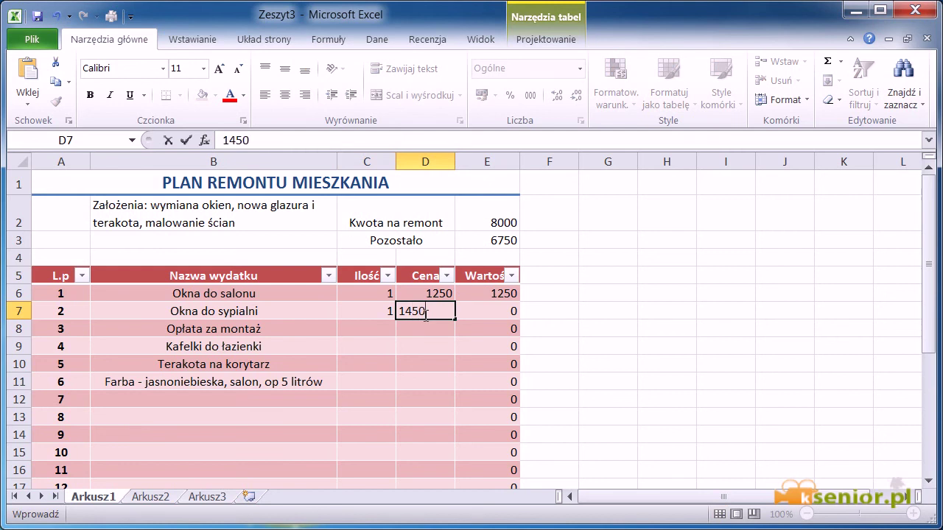
click(370, 326)
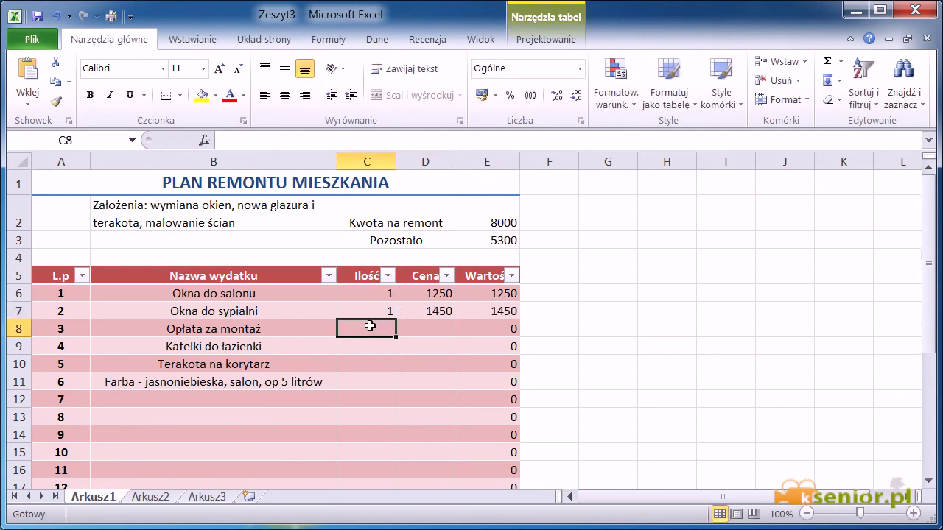
Step: Enter installation fee 1 × 450 and bathroom tiles 3,5 × 45
text(1)
click(442, 326)
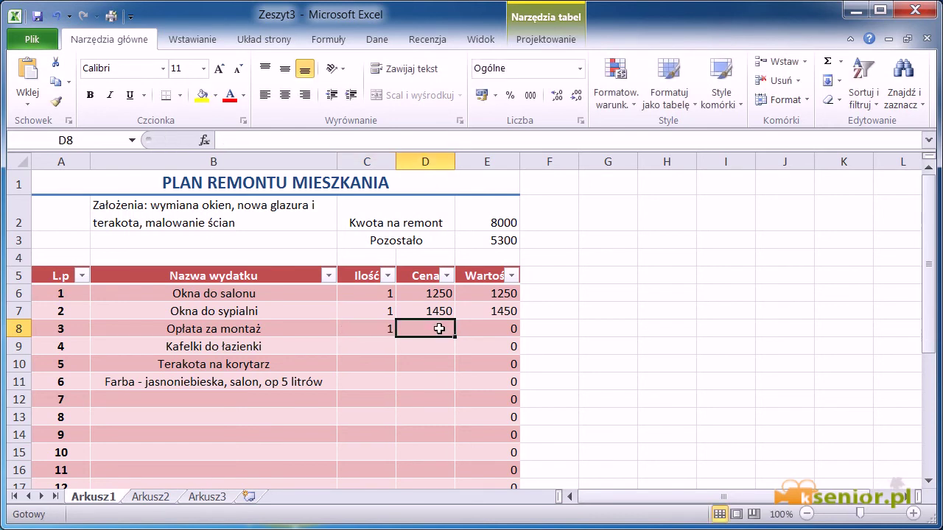
text(450)
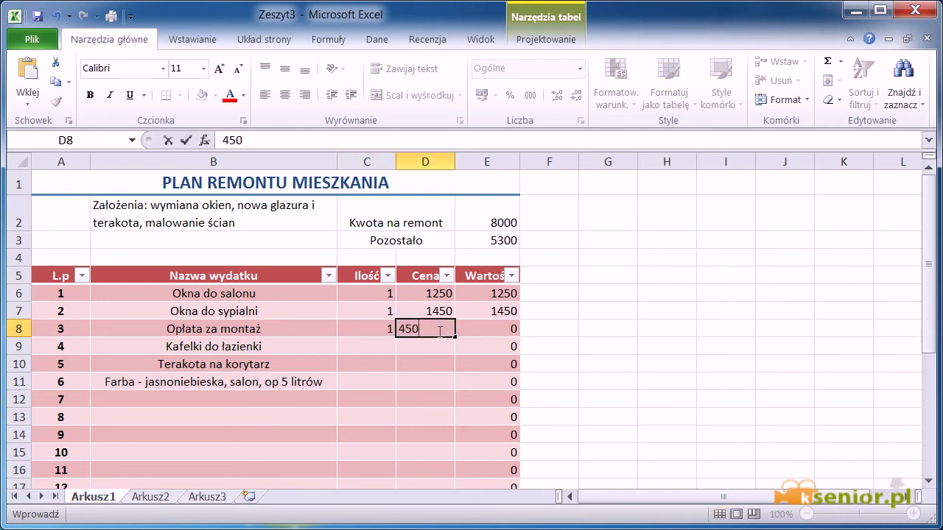
click(378, 351)
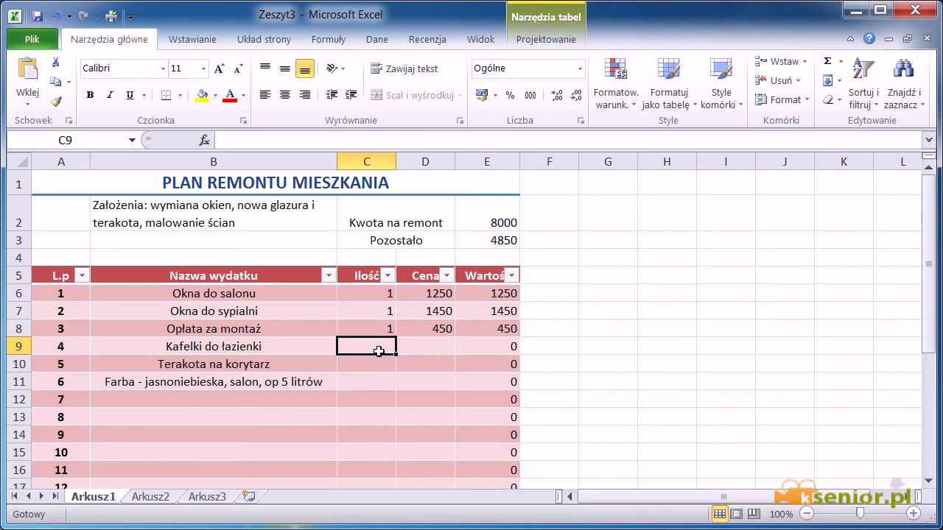
text(3,5)
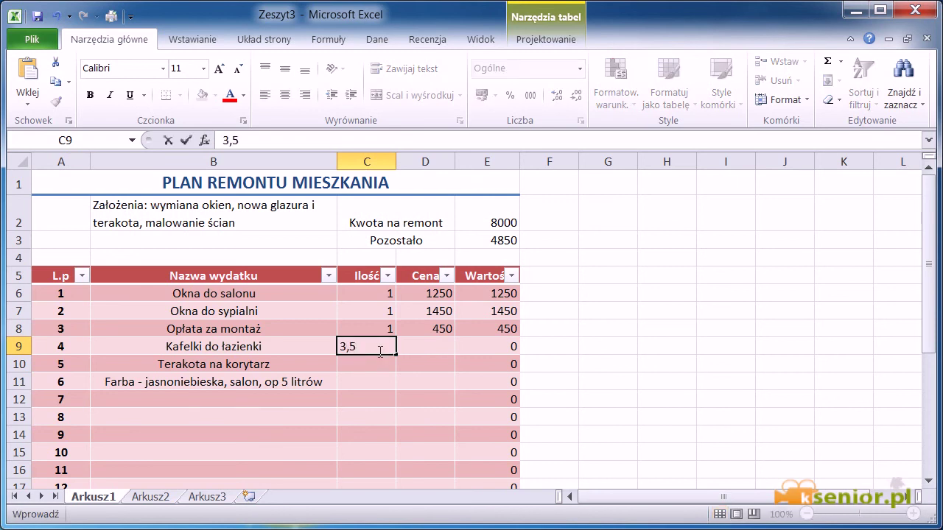
click(431, 351)
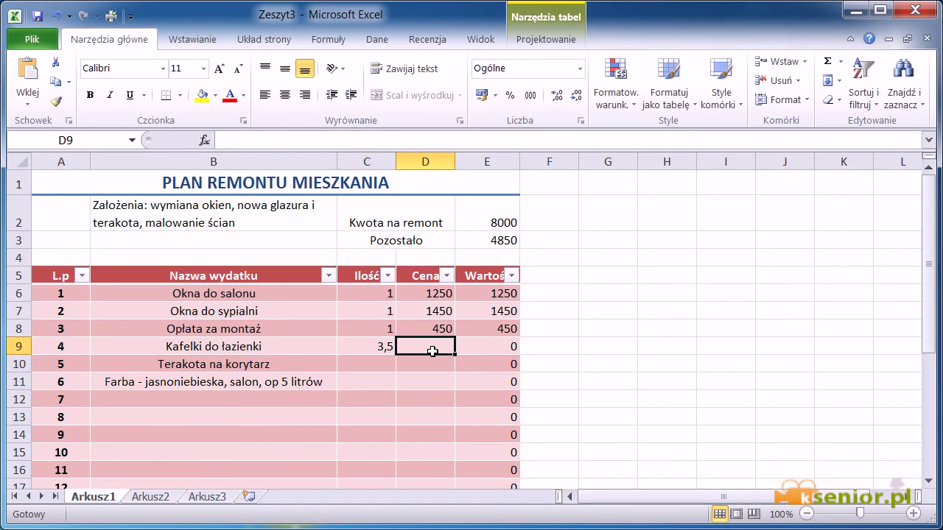
text(45)
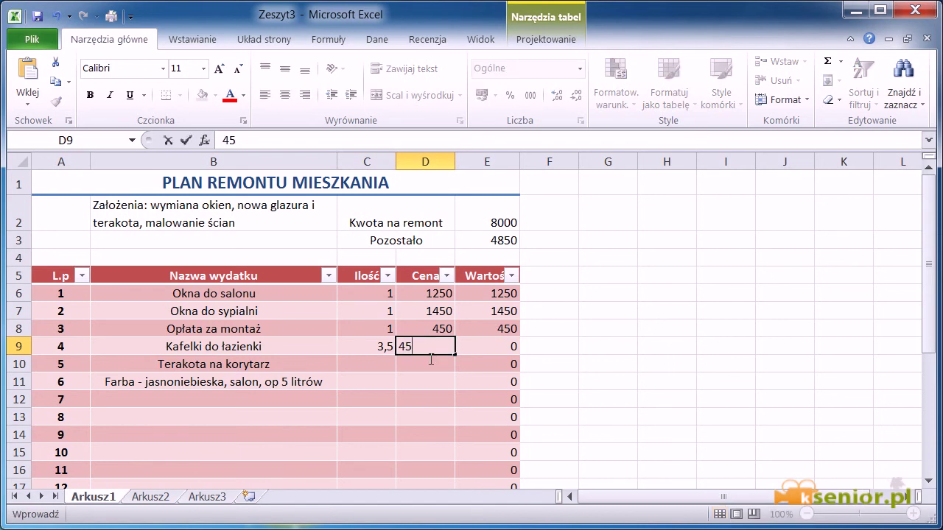
click(372, 365)
Step: Enter corridor terracotta 12 × 80 and paint 3 × 45
text(12)
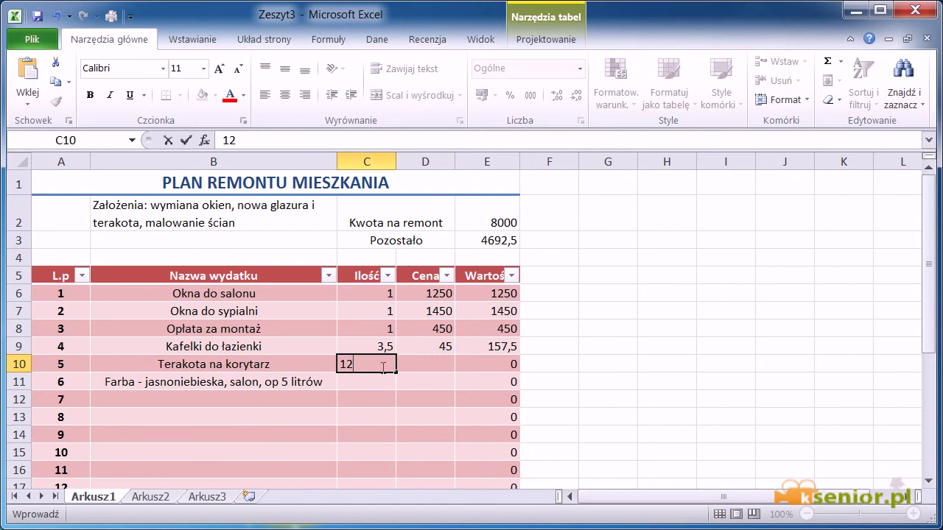
click(424, 361)
text(80)
click(373, 383)
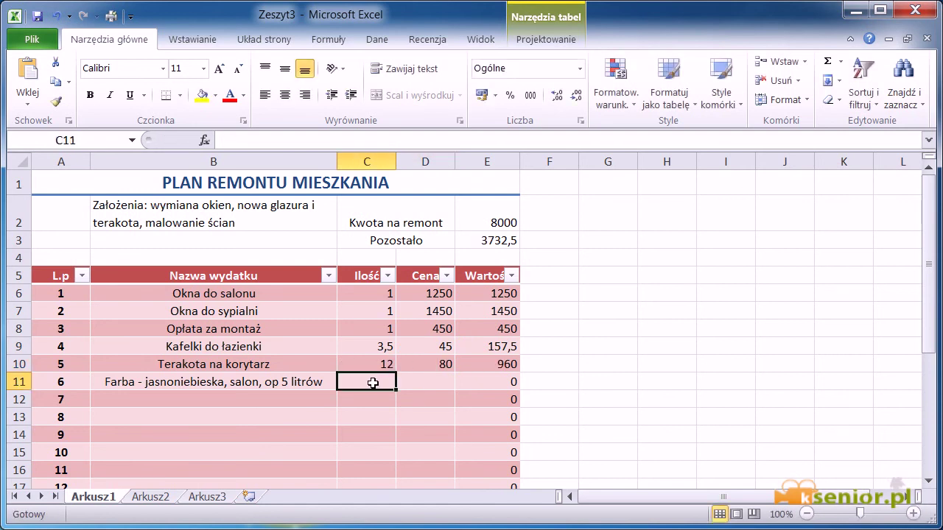
text(3)
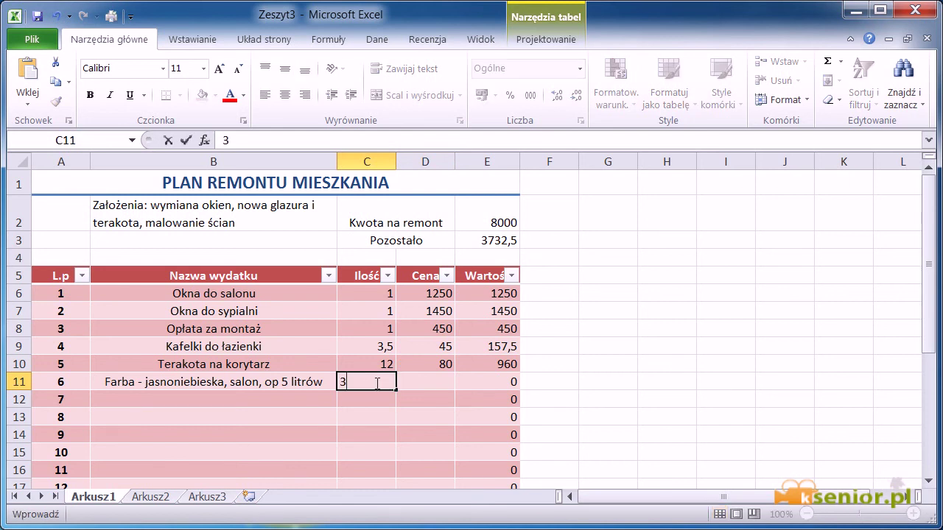
click(445, 381)
text(45)
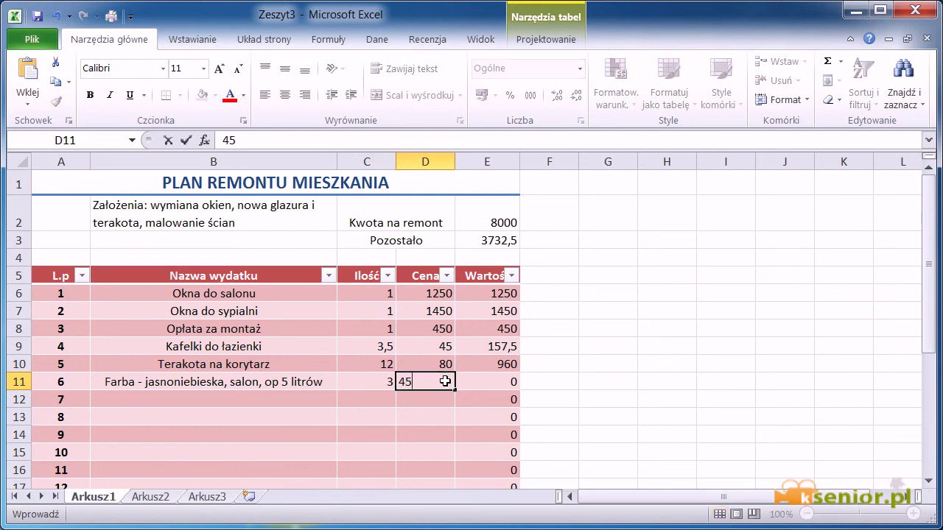
click(433, 419)
click(374, 297)
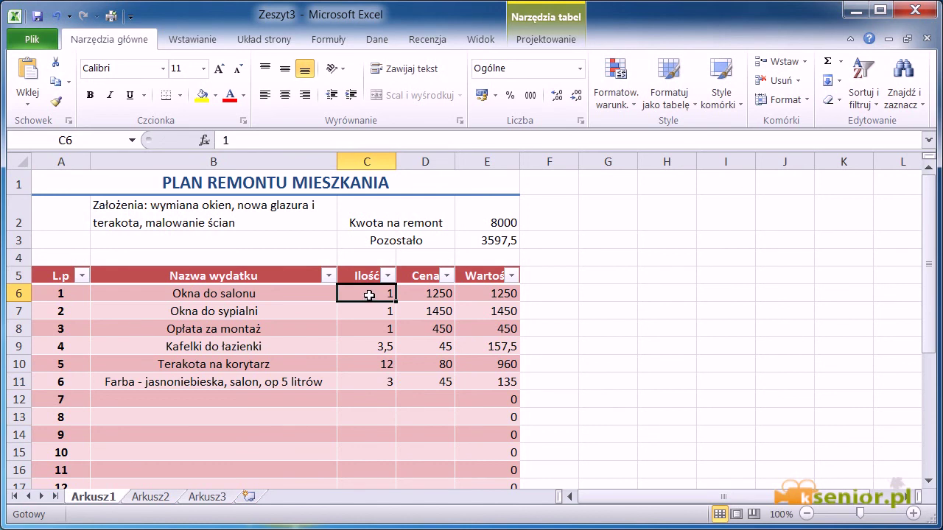
Step: Format the quantities, prices and values in C6:E11 to two decimals, e.g. 1250,00 and 157,50
drag(369, 295, 479, 385)
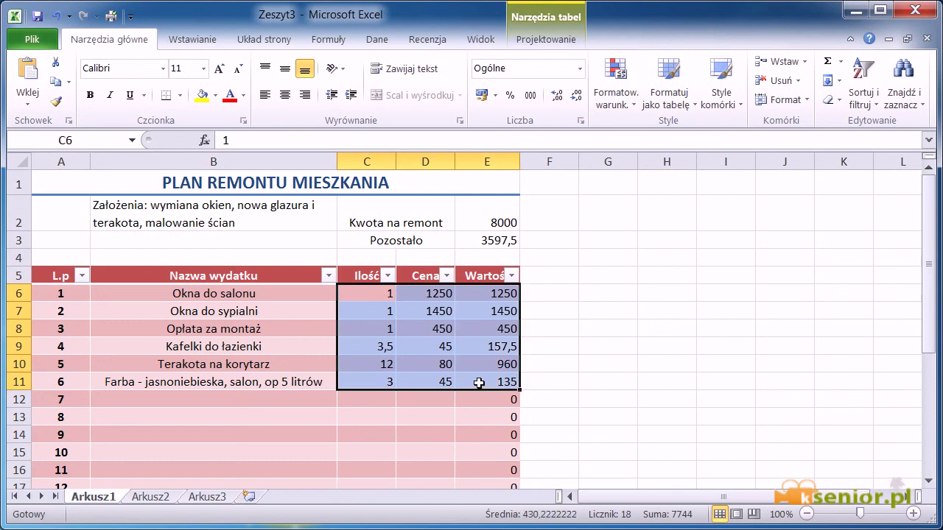
click(556, 98)
click(556, 98)
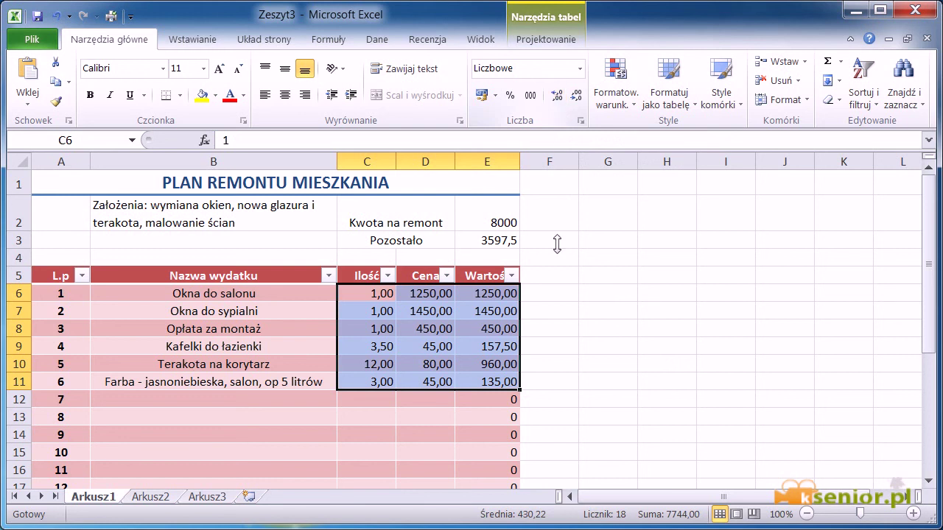
click(464, 430)
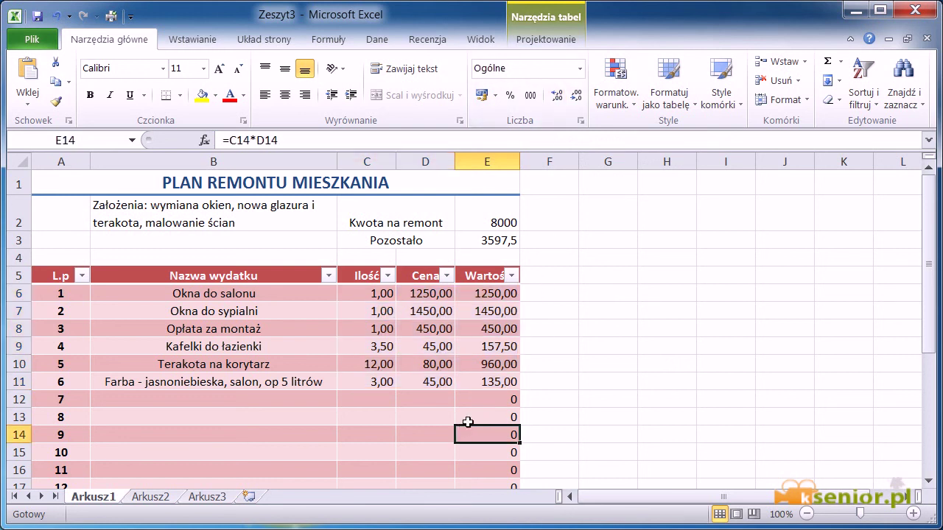
scroll(468, 422, down, 1)
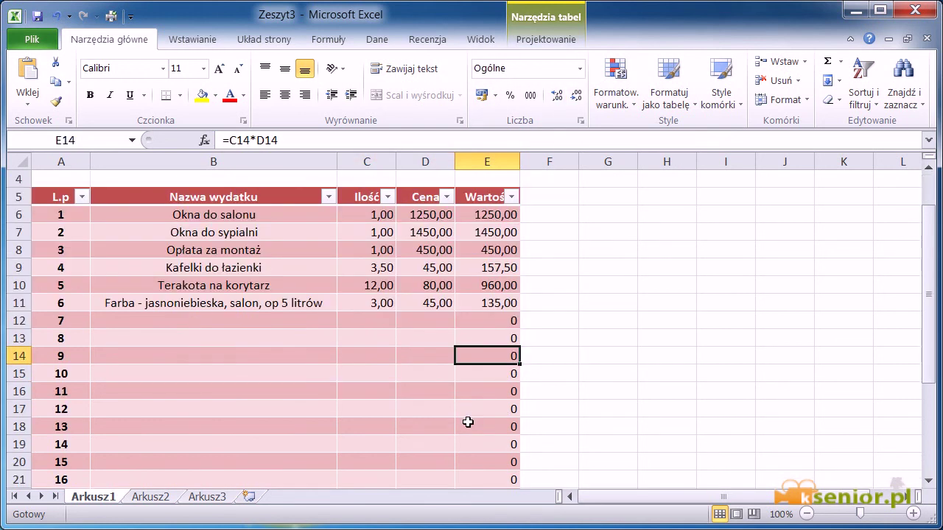
scroll(468, 422, down, 1)
scroll(468, 422, down, 1)
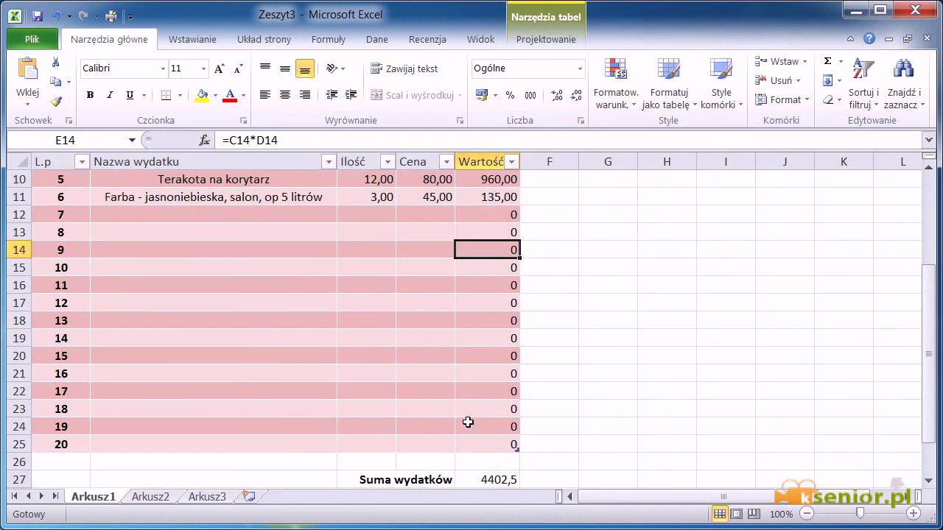
scroll(468, 422, down, 1)
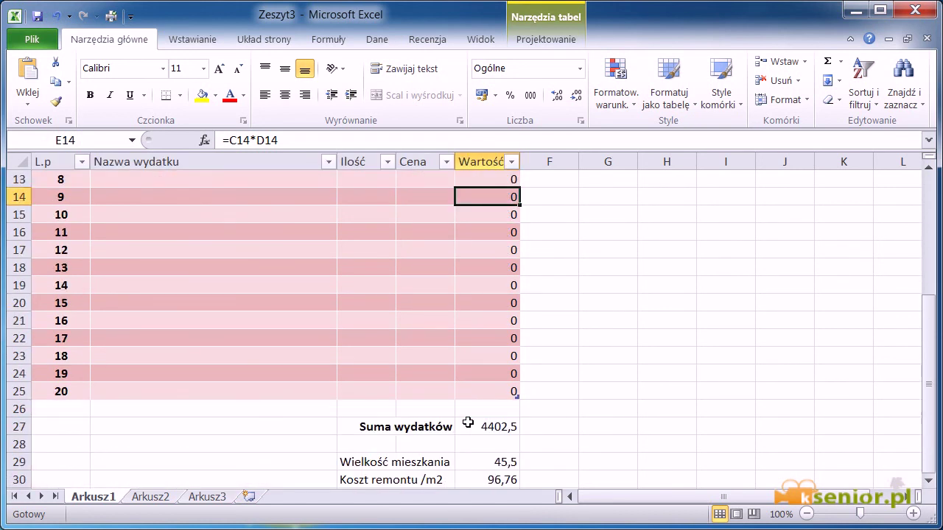
scroll(468, 422, down, 1)
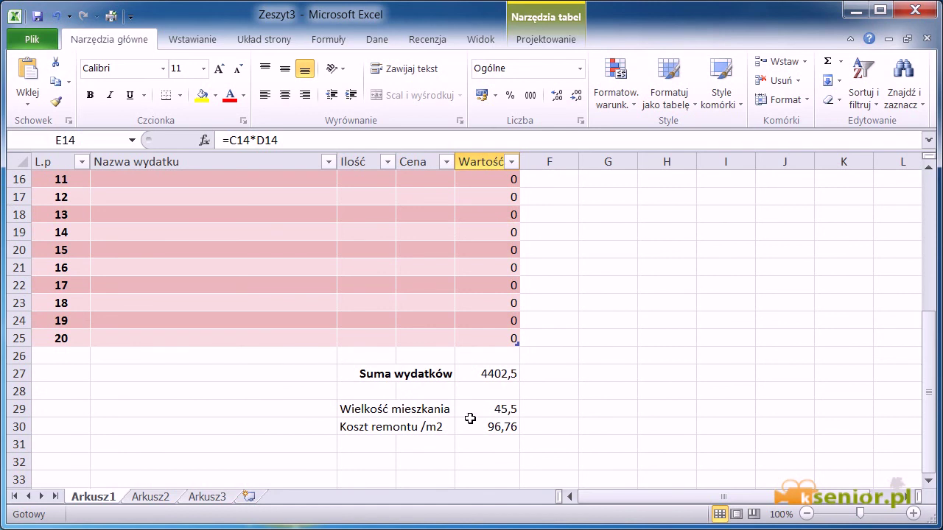
scroll(503, 245, up, 5)
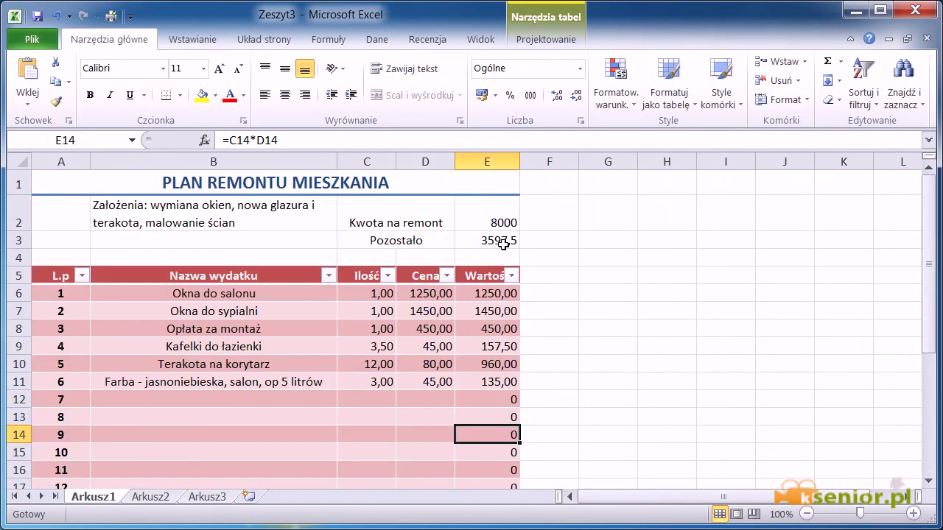
text(Z)
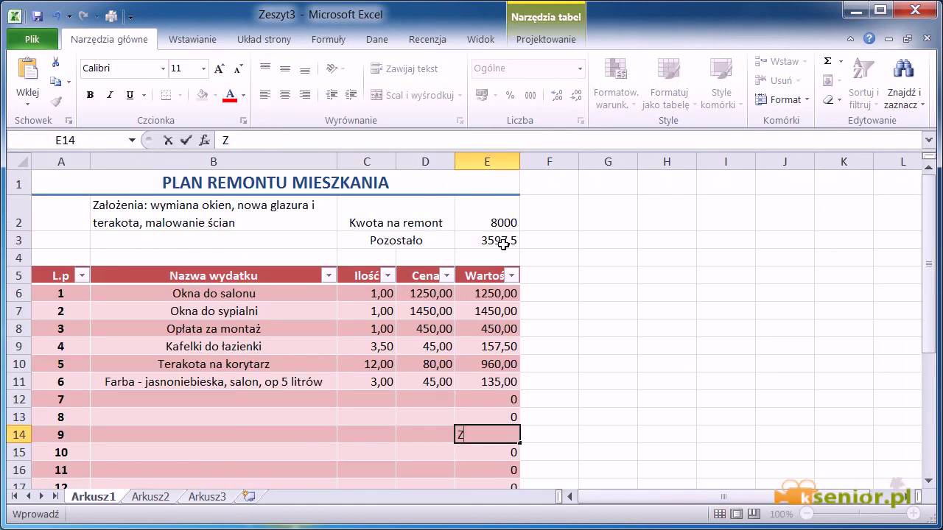
key(Escape)
click(488, 245)
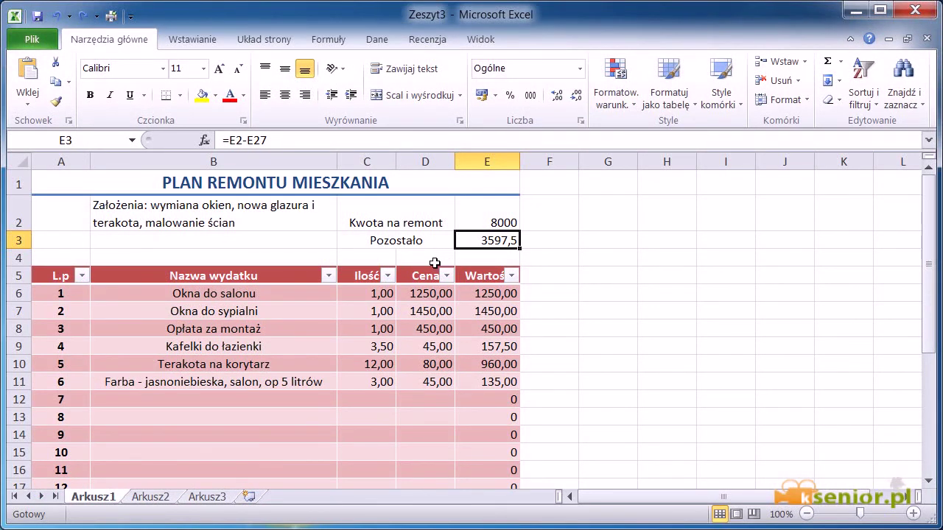
scroll(433, 266, down, 4)
scroll(433, 266, down, 2)
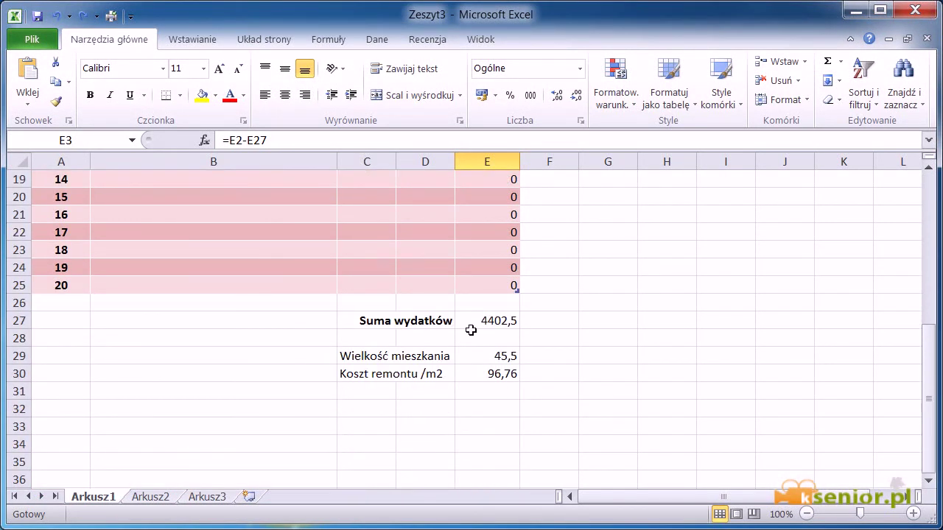